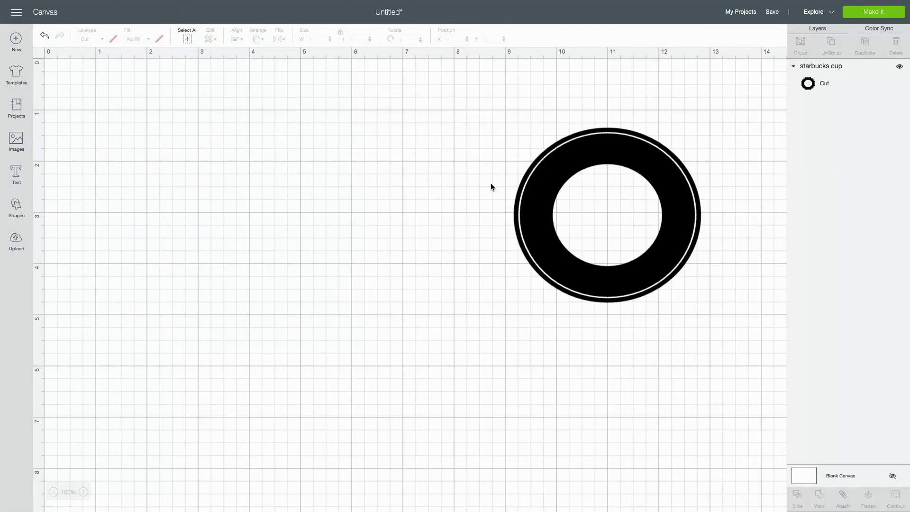
Move the starbucks cup ring to the canvas's top-right area, at X 10.386, Y 0.352.
drag(601, 155, 471, 200)
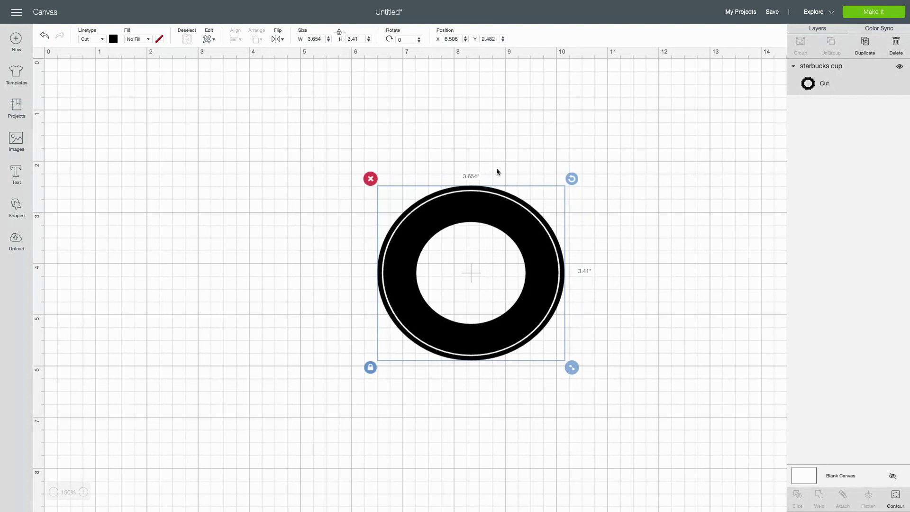
click(287, 286)
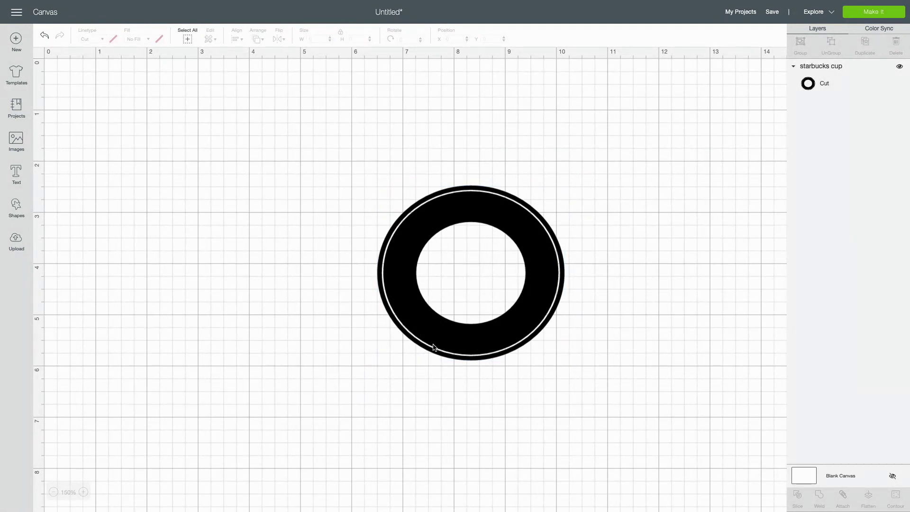
drag(426, 338, 624, 229)
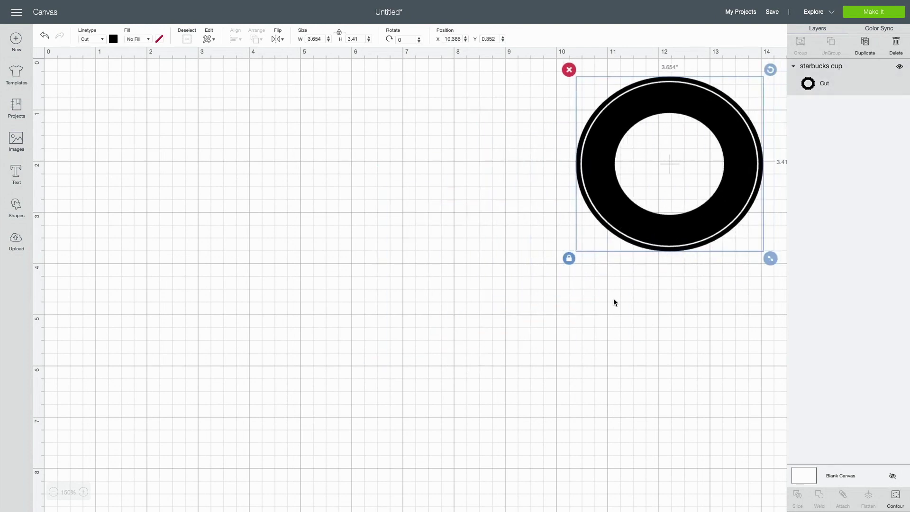
click(623, 343)
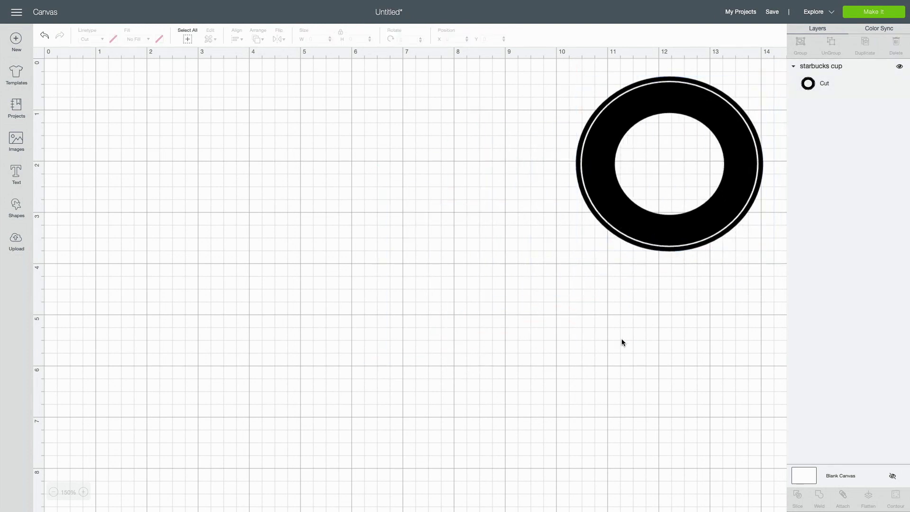
Add a circle from Shapes and position it on the canvas.
click(16, 218)
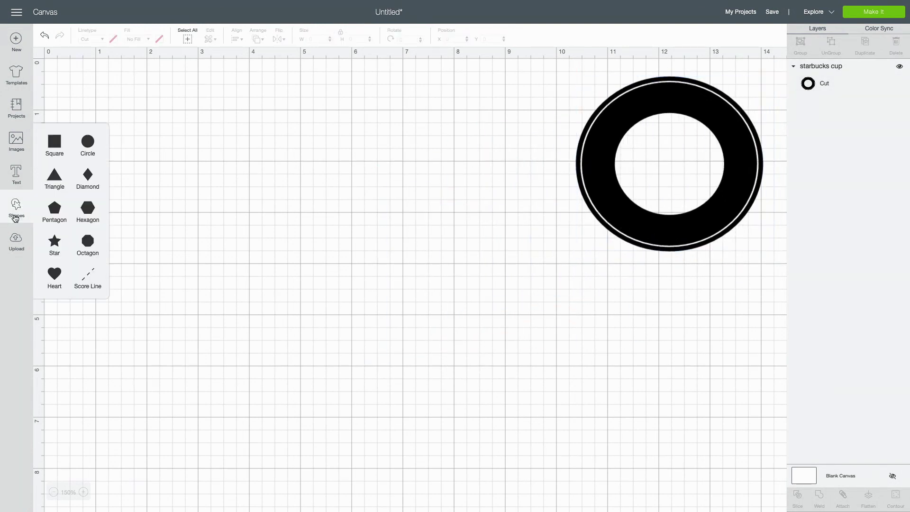
click(88, 142)
drag(311, 326, 299, 286)
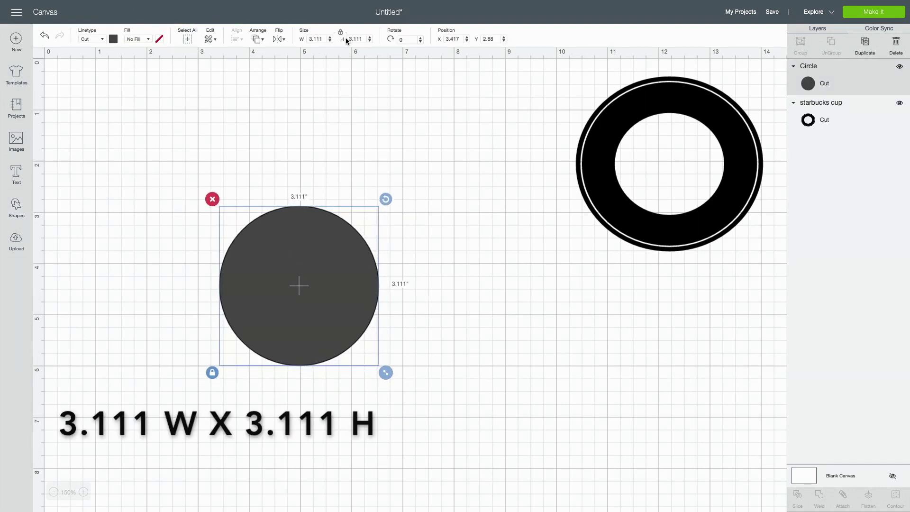
click(451, 327)
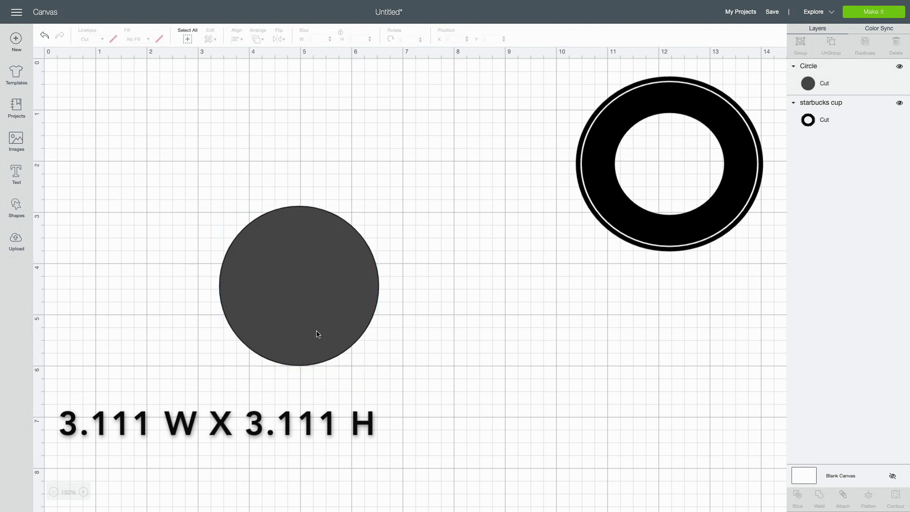
drag(317, 334, 324, 322)
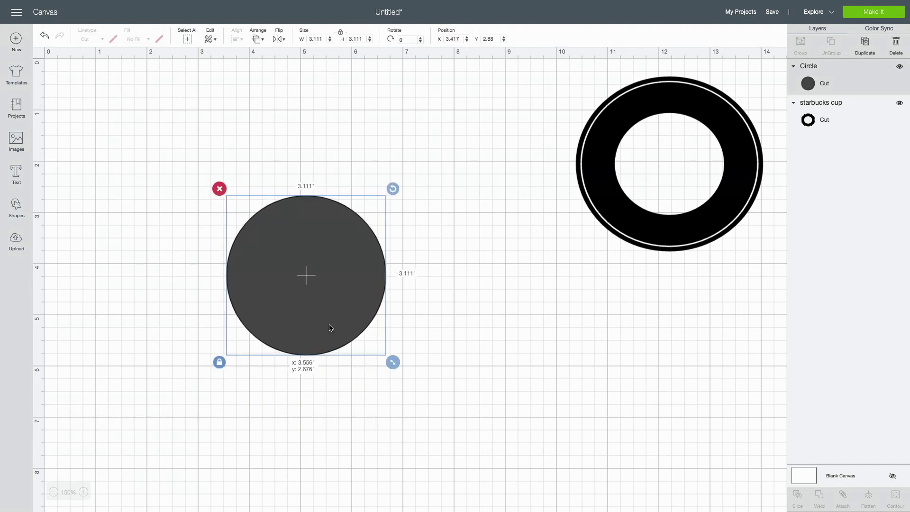
Add a second circle beside the first and set its width to 4.931 inches.
click(16, 209)
click(81, 150)
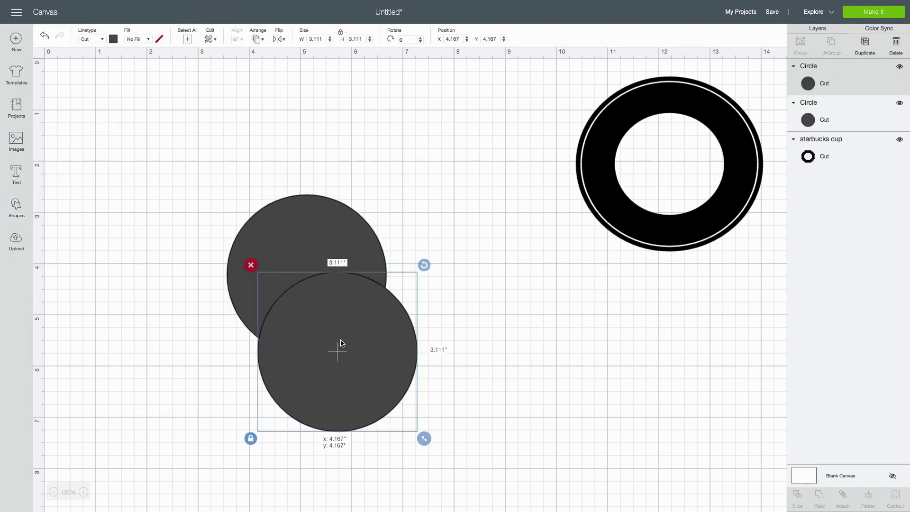
drag(342, 342, 462, 298)
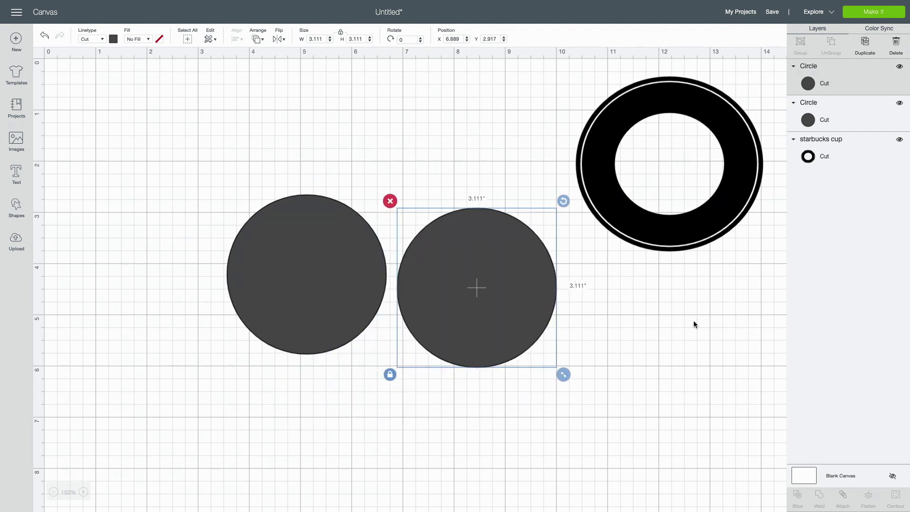
click(322, 38)
text(4.931)
key(Tab)
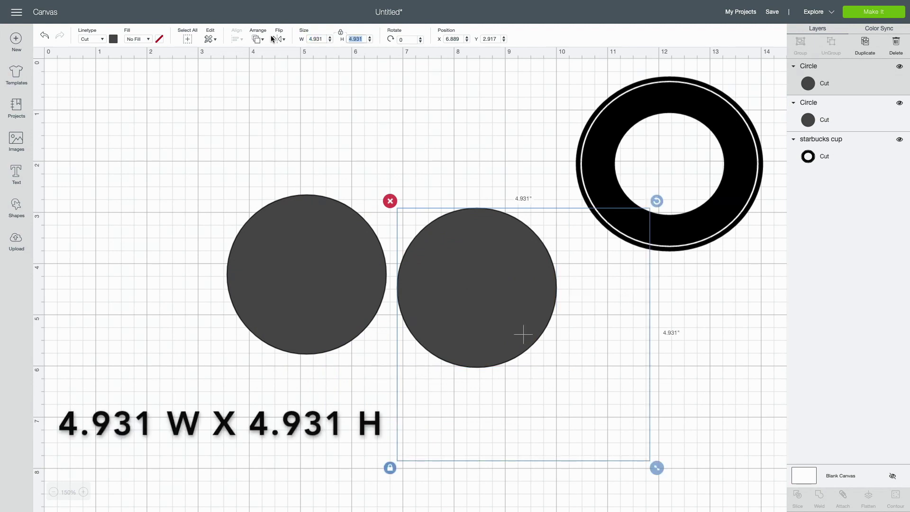
Centre the 4.931-inch circle on the smaller circle with Align > Center.
drag(396, 302, 270, 275)
click(270, 276)
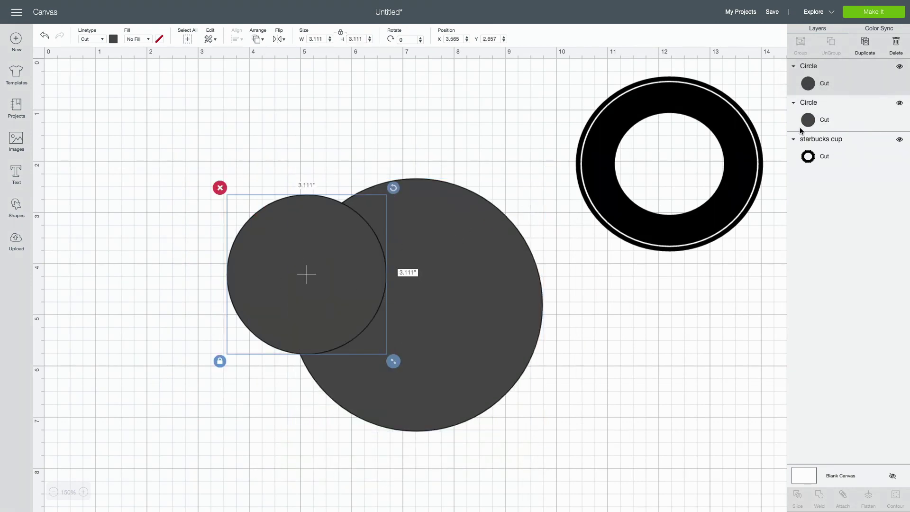
shift+click(821, 122)
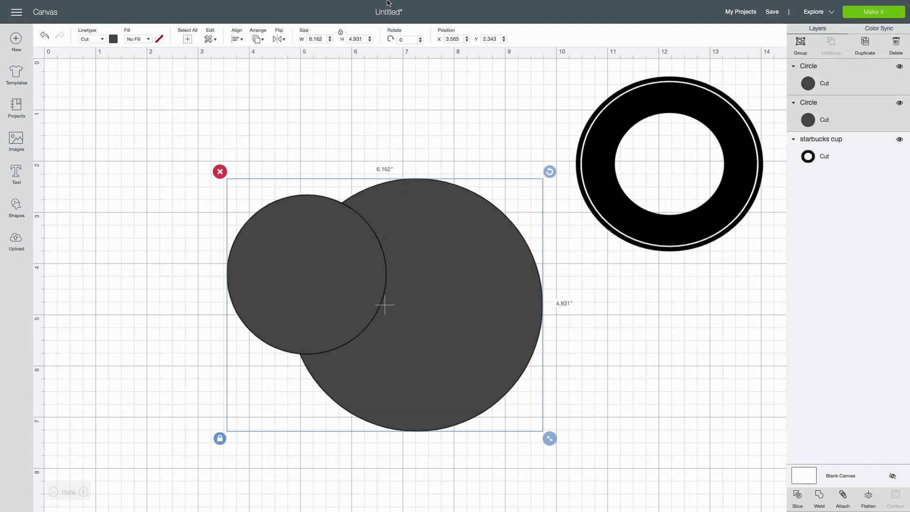
click(239, 38)
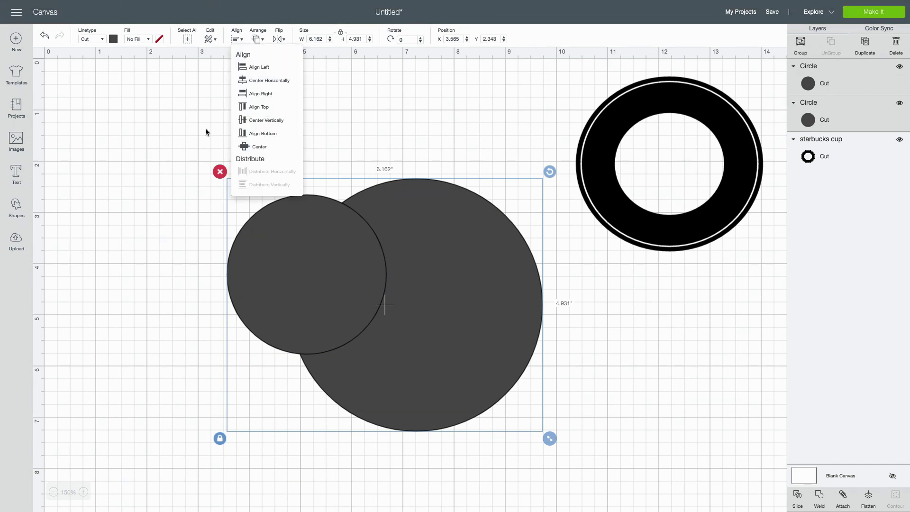
click(246, 146)
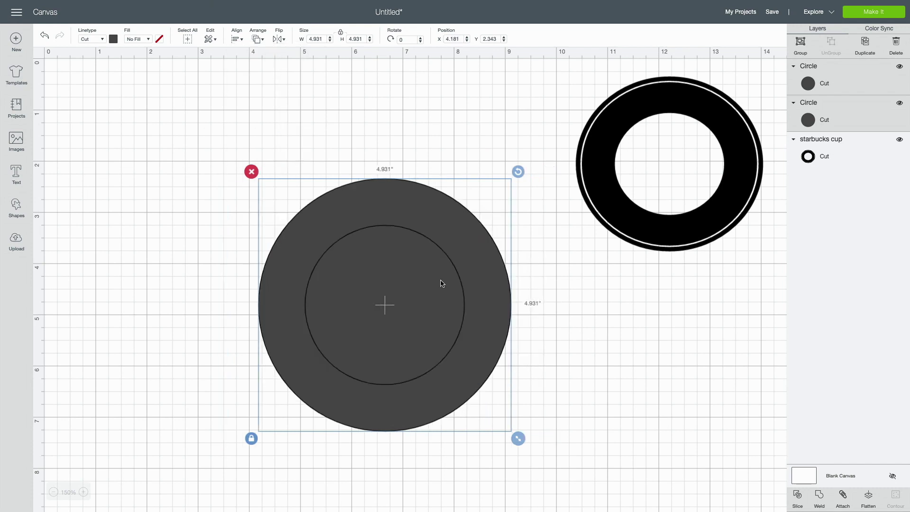
drag(479, 260, 408, 220)
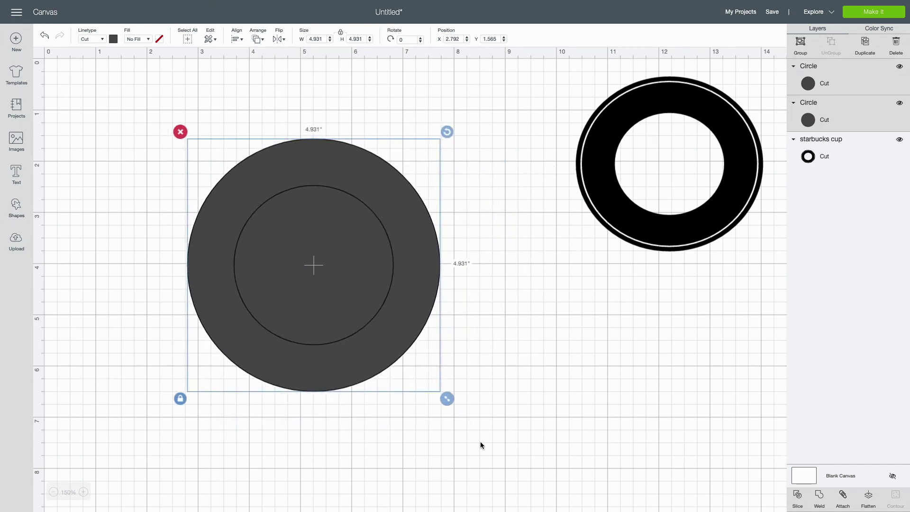
Slice the two circles and delete both leftover inner circles.
click(798, 498)
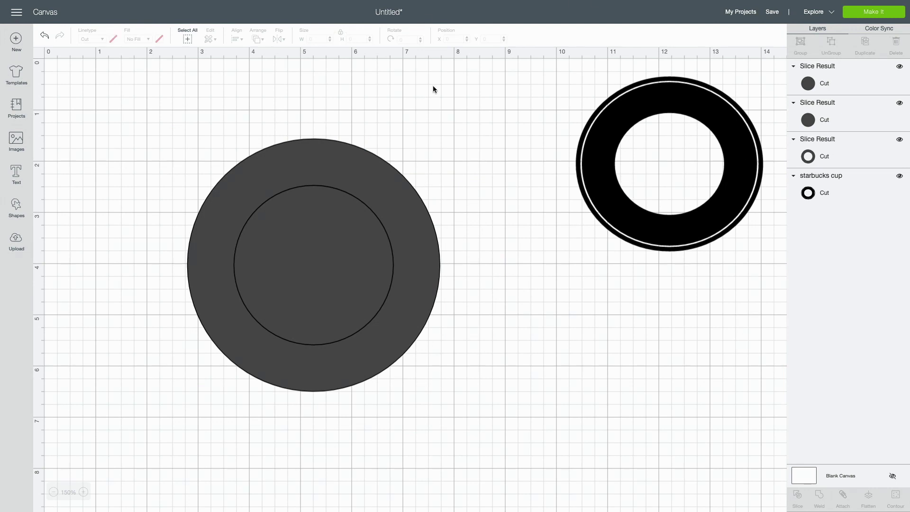
drag(300, 265, 564, 335)
drag(268, 262, 488, 279)
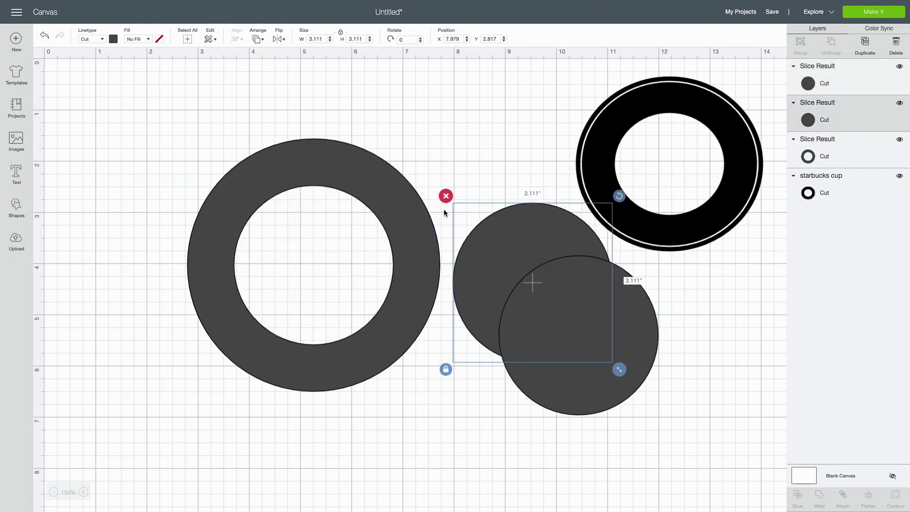
click(446, 196)
click(530, 319)
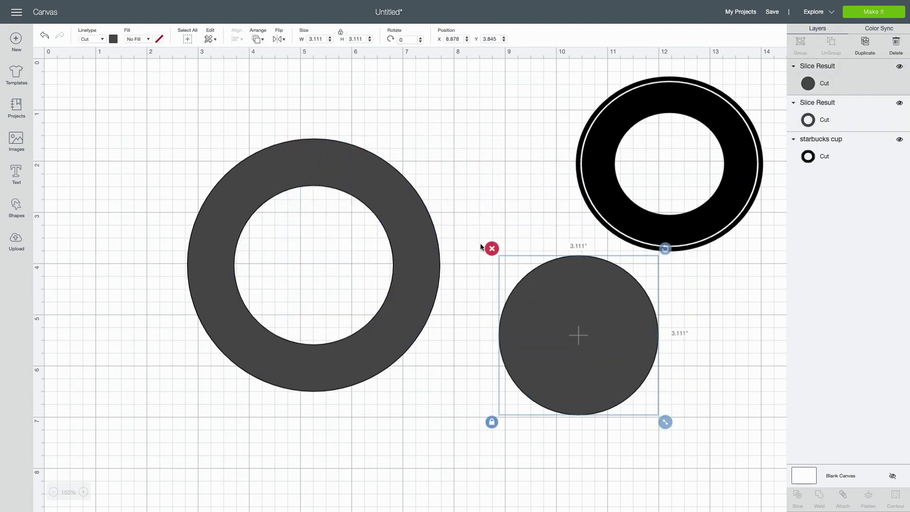
click(485, 249)
Move the dark 4.931-inch ring to X 3.986, Y 0.62.
drag(316, 374, 376, 326)
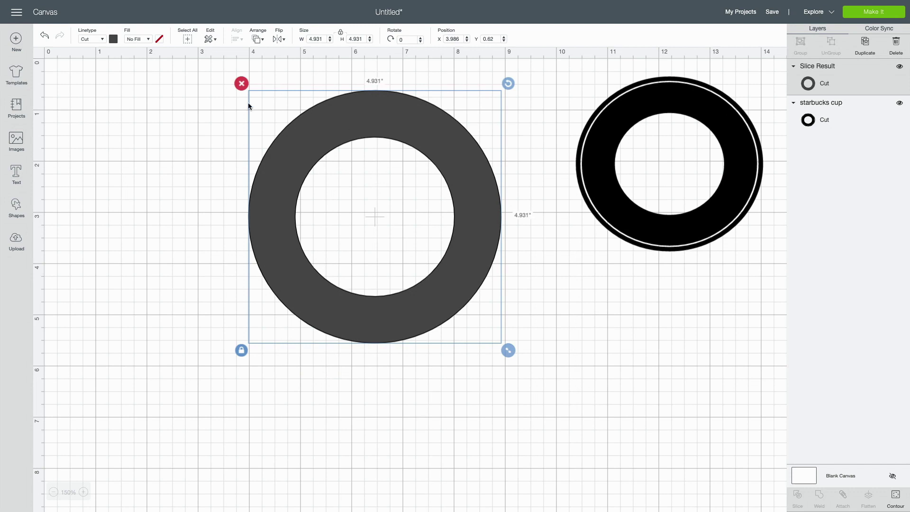
click(95, 253)
click(16, 208)
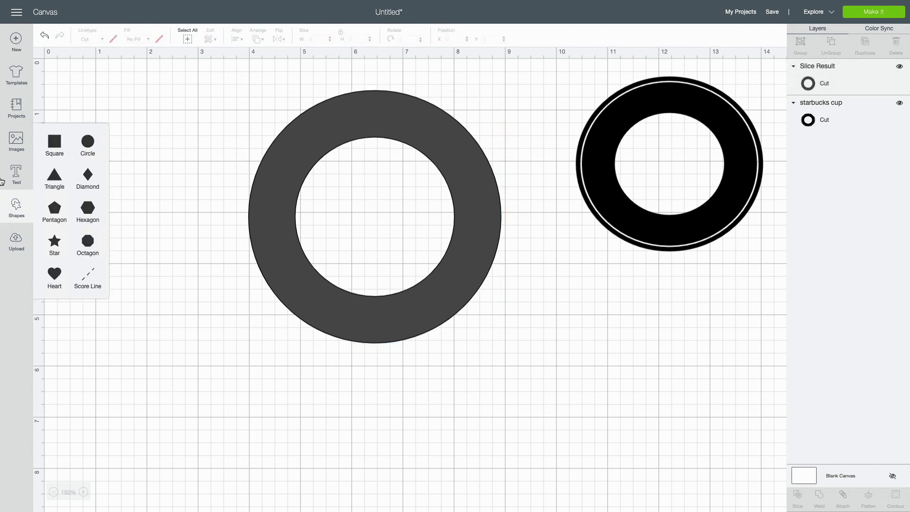
Add a circle with width 5.275 inches and place it on the canvas.
click(88, 142)
drag(393, 394, 243, 368)
click(322, 40)
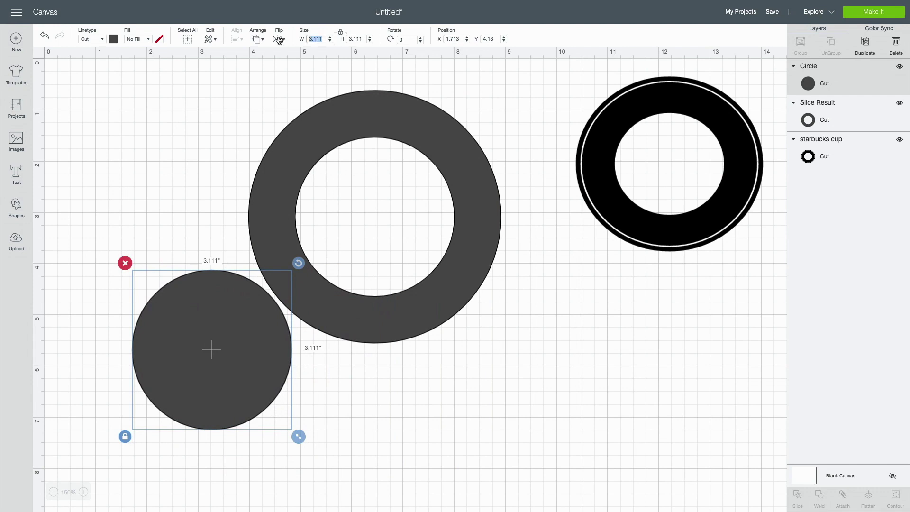
text(5)
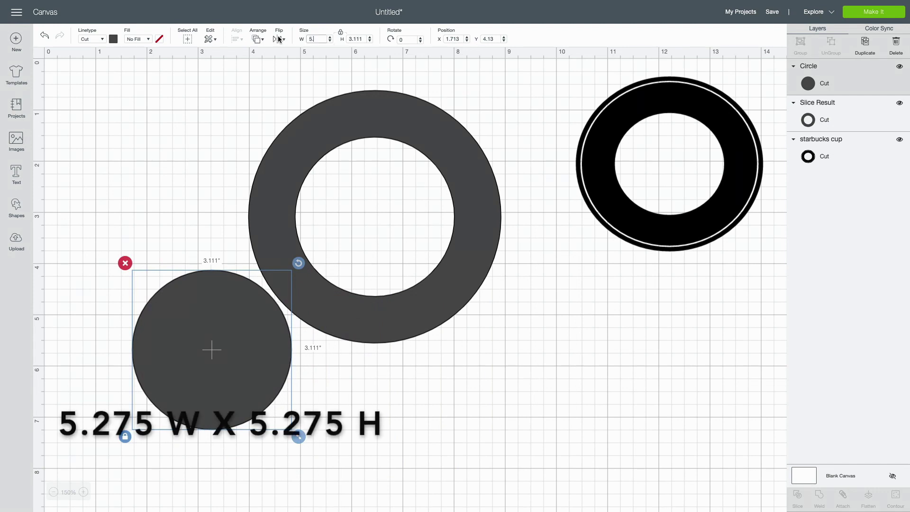
text(.275)
key(Tab)
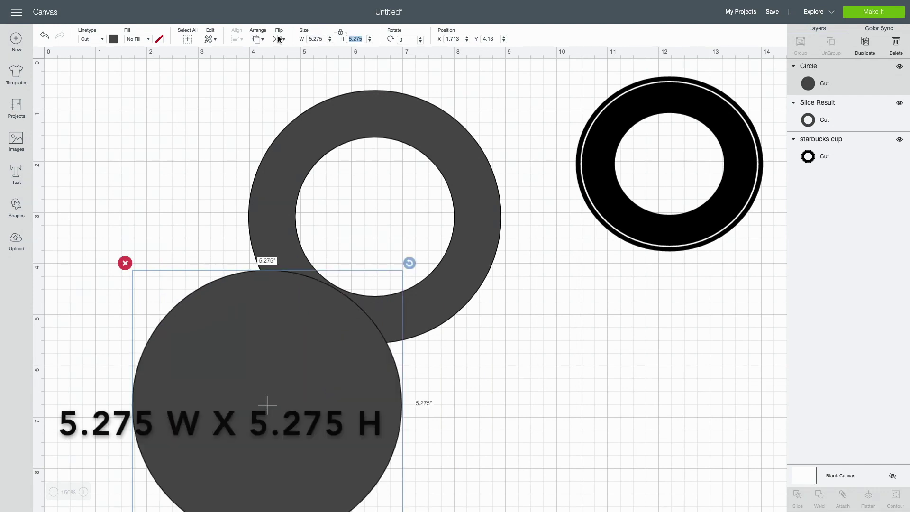
drag(293, 428, 251, 297)
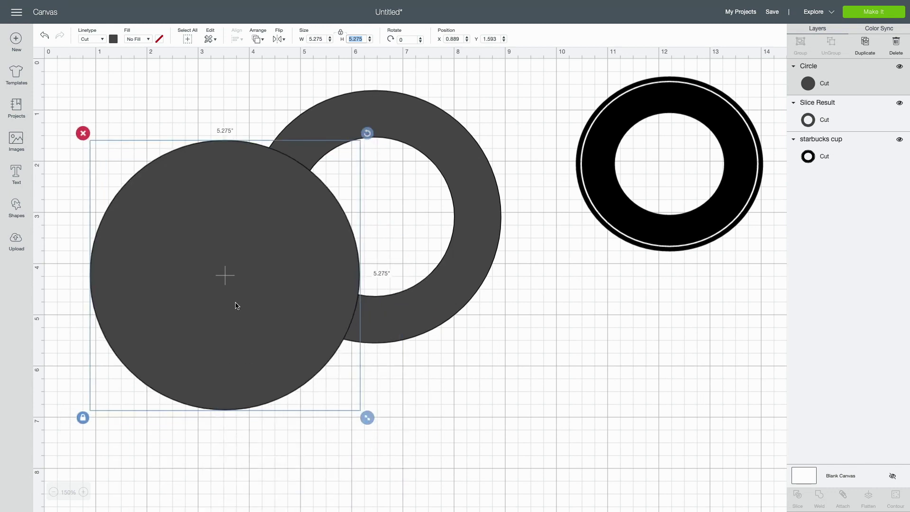
click(94, 112)
Add another circle with width 5.056 inches over the big circle.
click(16, 207)
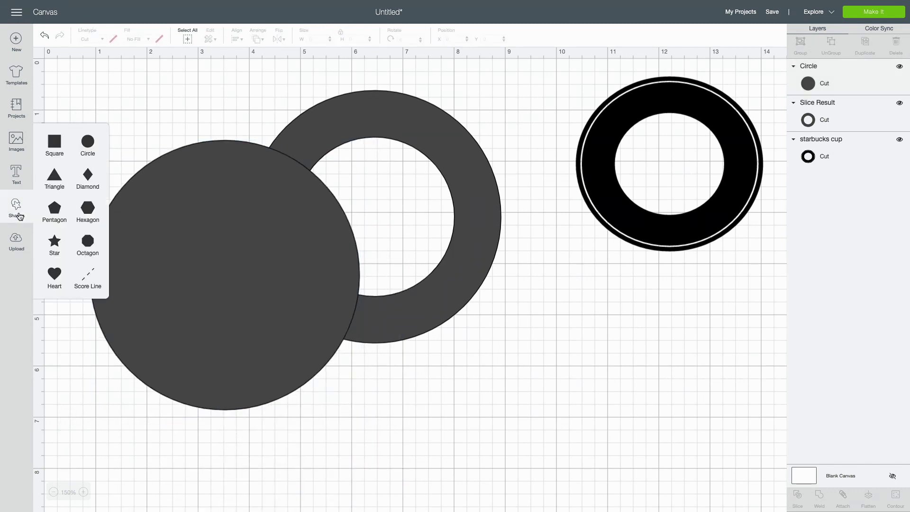
click(92, 145)
drag(187, 229, 213, 318)
click(325, 42)
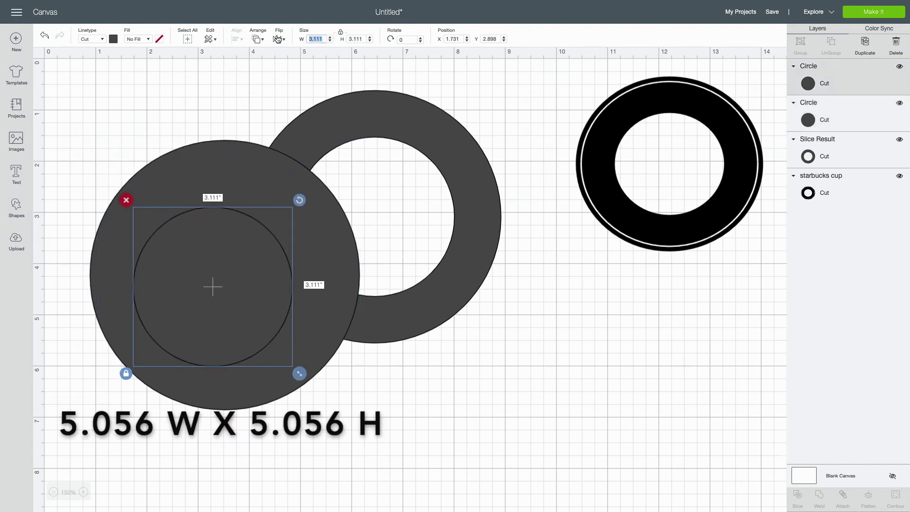
text(5.056)
key(Tab)
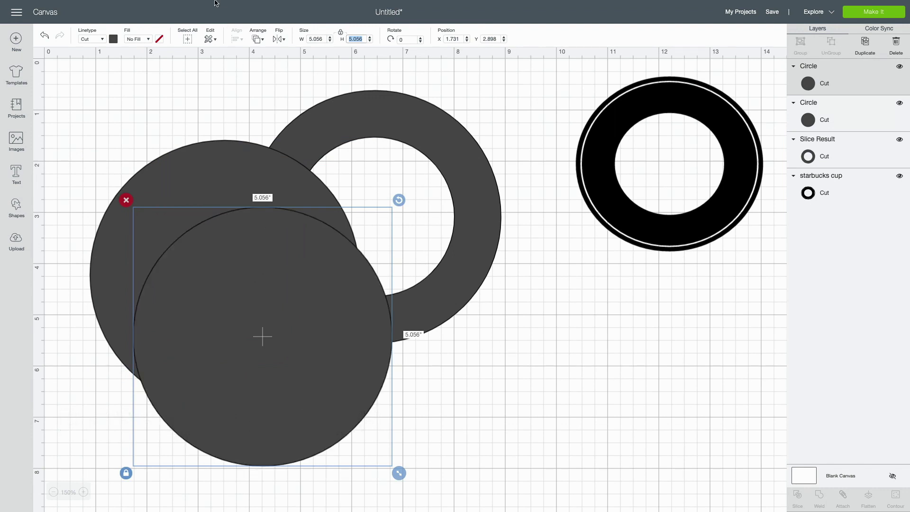
drag(314, 386, 294, 357)
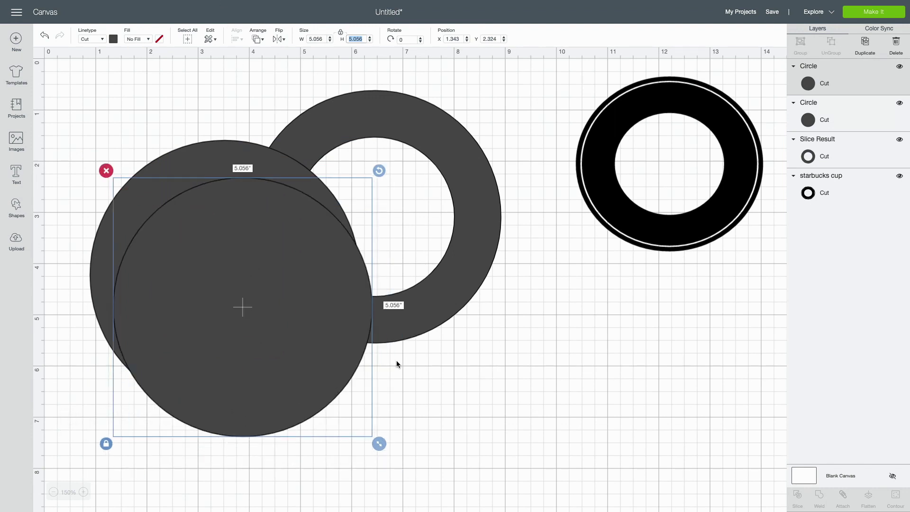
Centre the 5.056 and 5.275 circles on each other and slice them.
scroll(196, 159, down, 1)
shift+click(197, 159)
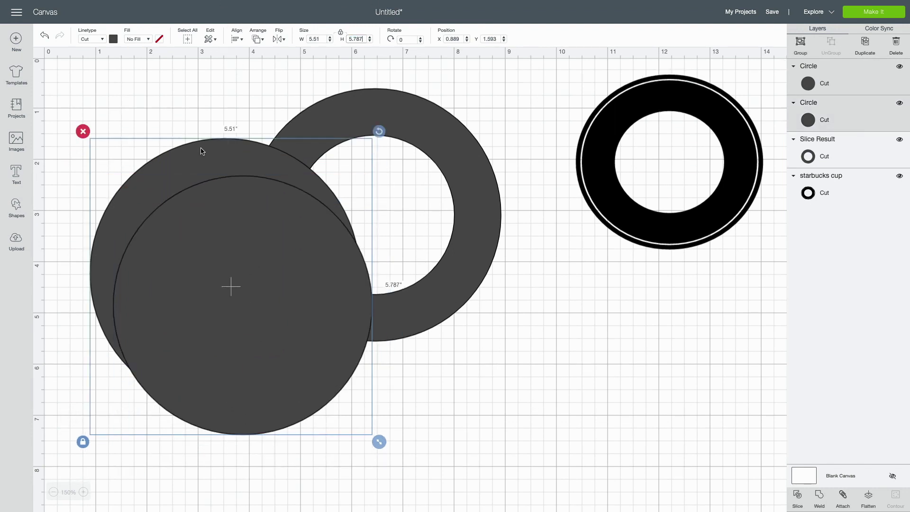
click(243, 42)
click(277, 151)
click(797, 502)
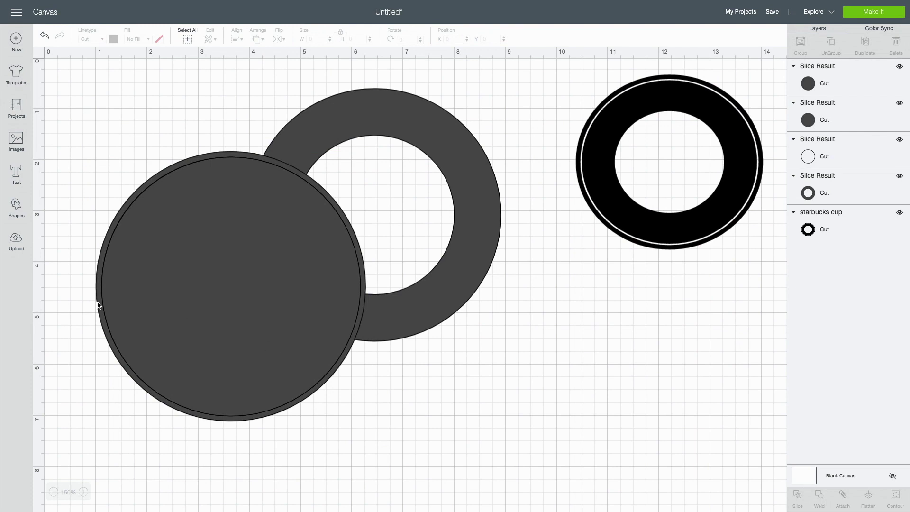
Delete the two unwanted slice pieces and place the outline ring over the dark ring.
drag(179, 282, 484, 286)
key(Delete)
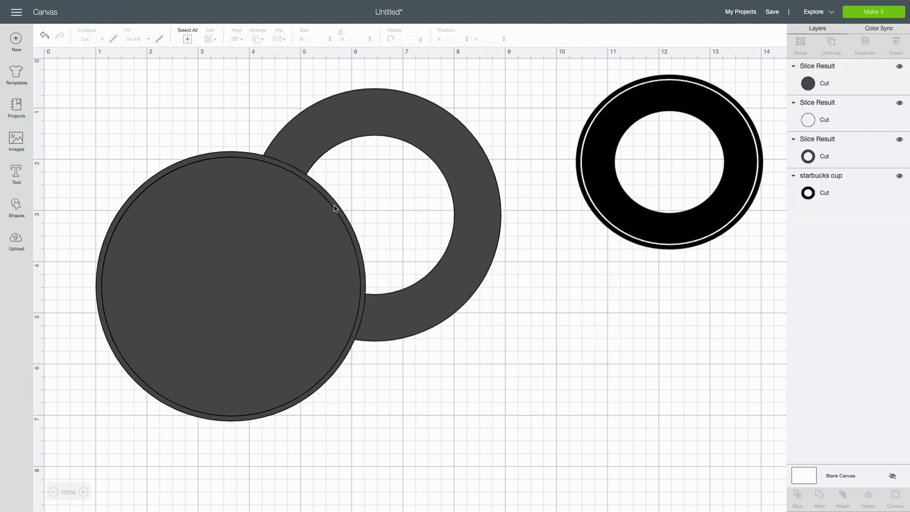
drag(335, 208, 679, 252)
key(Delete)
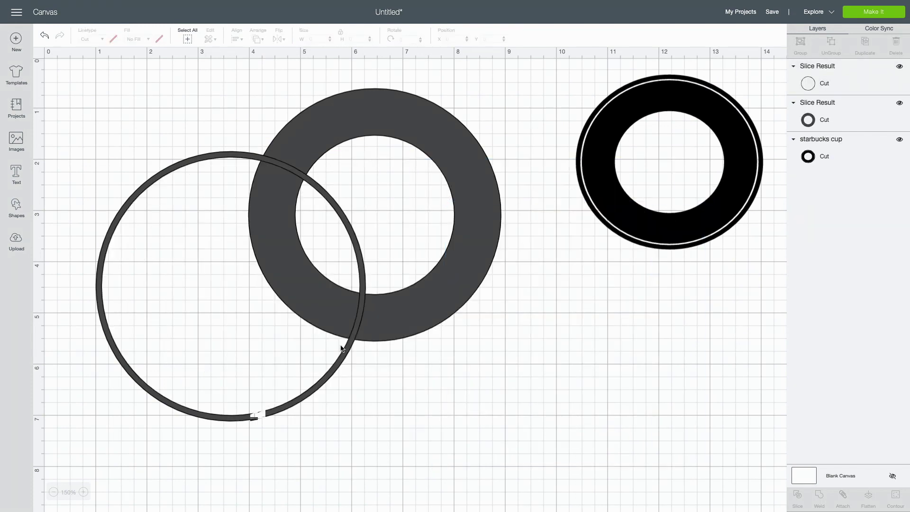
drag(311, 387, 454, 312)
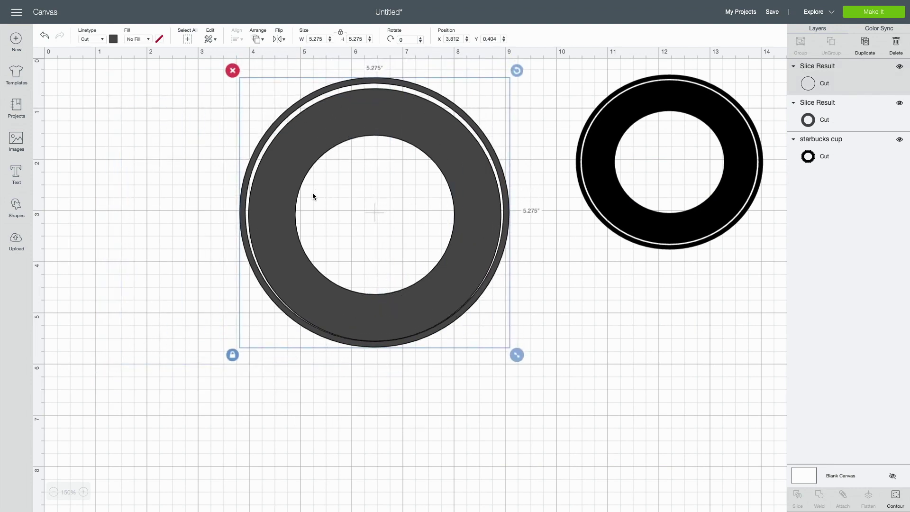
Pull the thin 5.275-inch outer circle off the ring and select it with the dark ring.
drag(169, 78, 544, 382)
click(336, 415)
drag(145, 69, 535, 369)
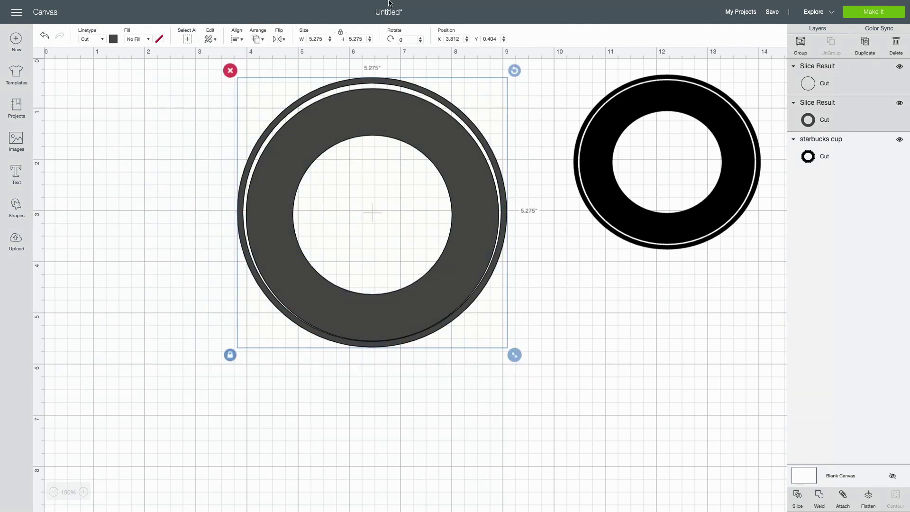
click(192, 197)
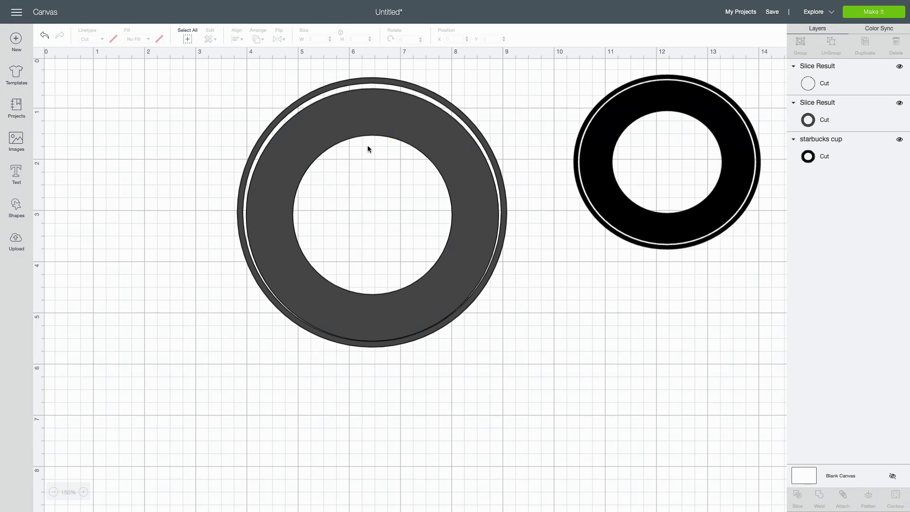
click(353, 137)
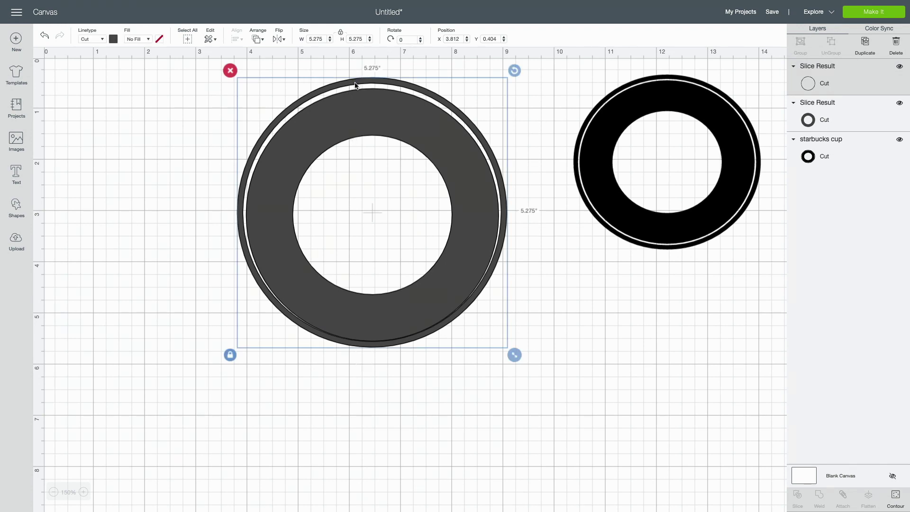
click(546, 194)
drag(463, 246, 301, 175)
shift+click(379, 115)
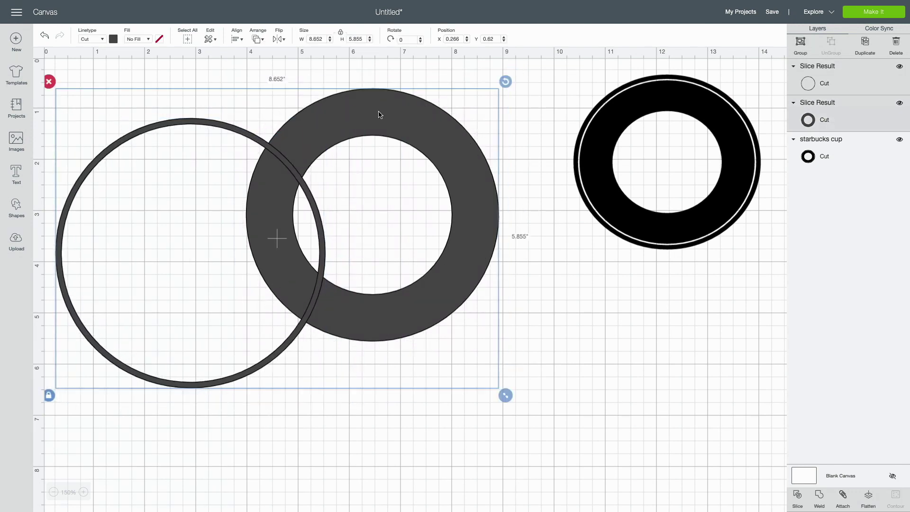
Centre the thin rim around the dark ring and weld them into one 5.275-inch shape.
click(236, 39)
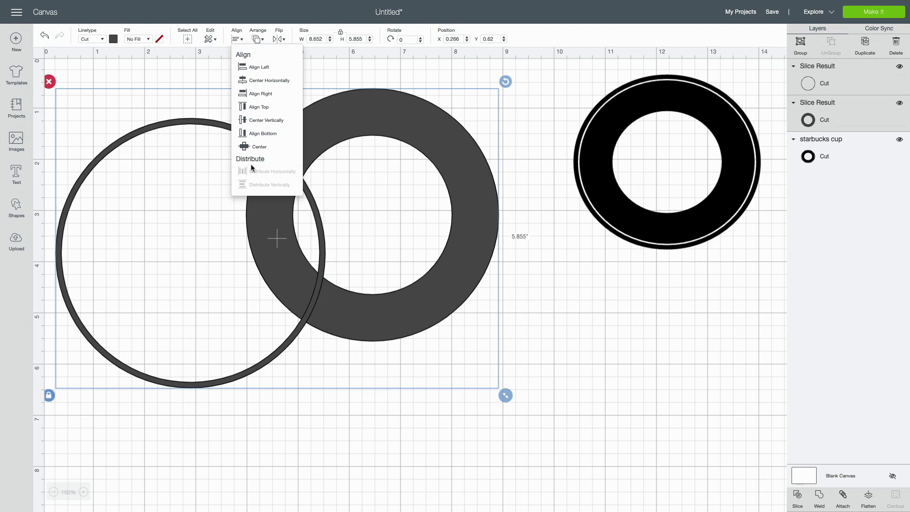
click(254, 148)
click(534, 282)
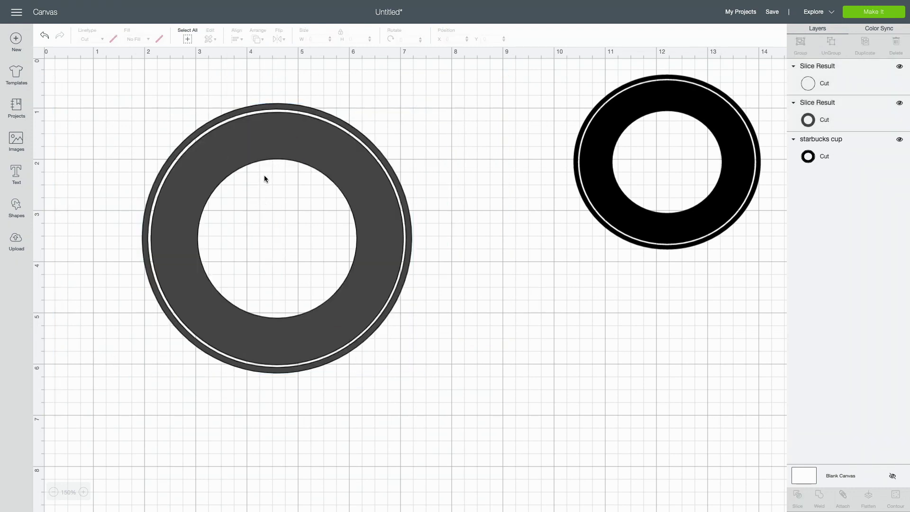
drag(62, 80, 480, 421)
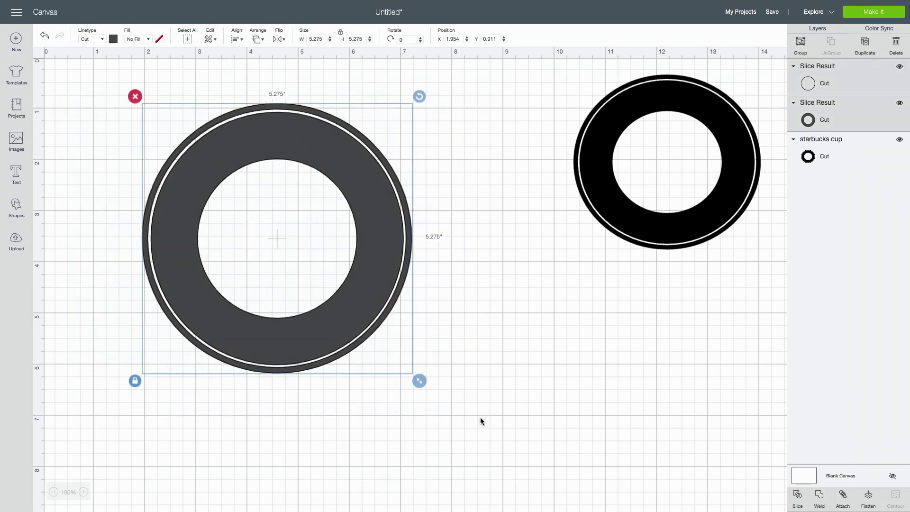
click(820, 502)
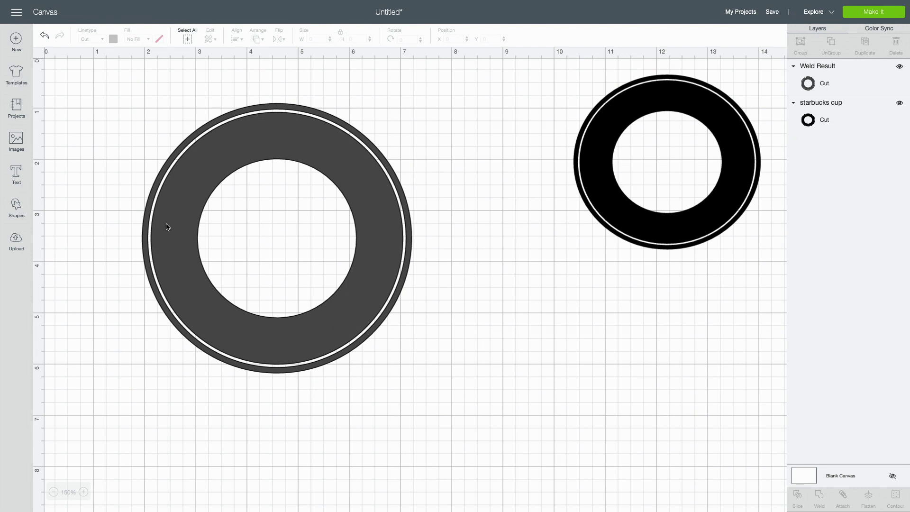
Resize the welded ring to 3.654 by 3.41 inches with proportions unlocked.
click(264, 143)
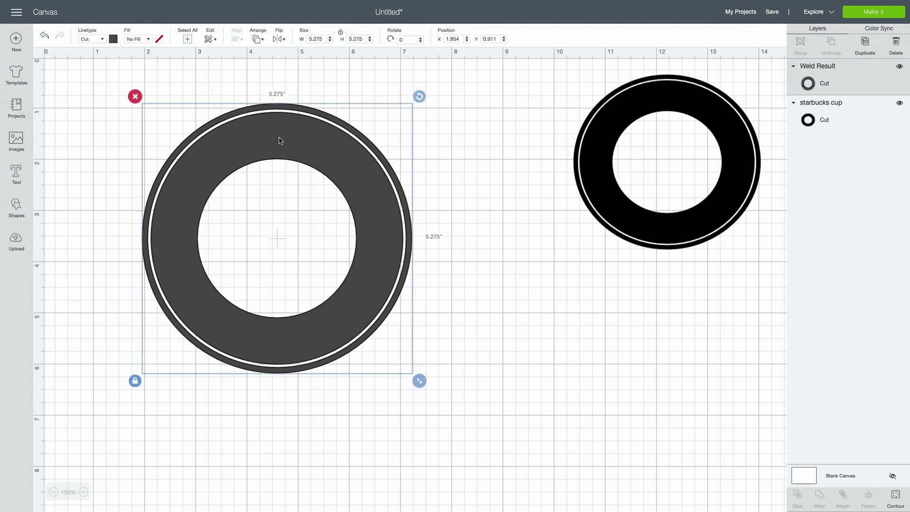
drag(256, 138, 292, 141)
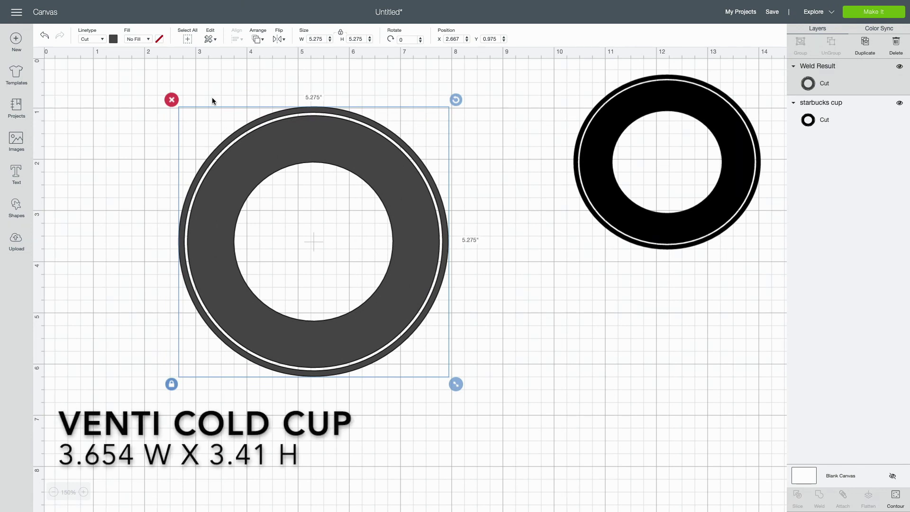
click(395, 57)
drag(310, 112, 311, 113)
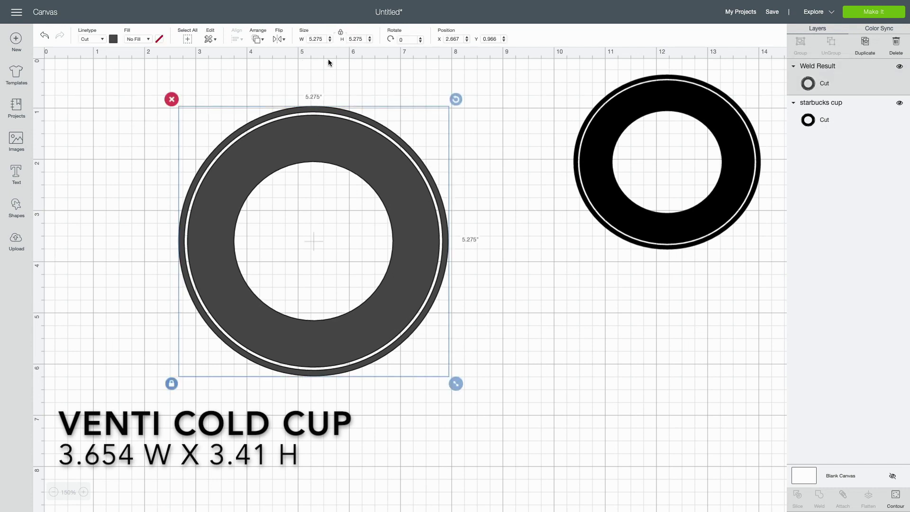
click(341, 34)
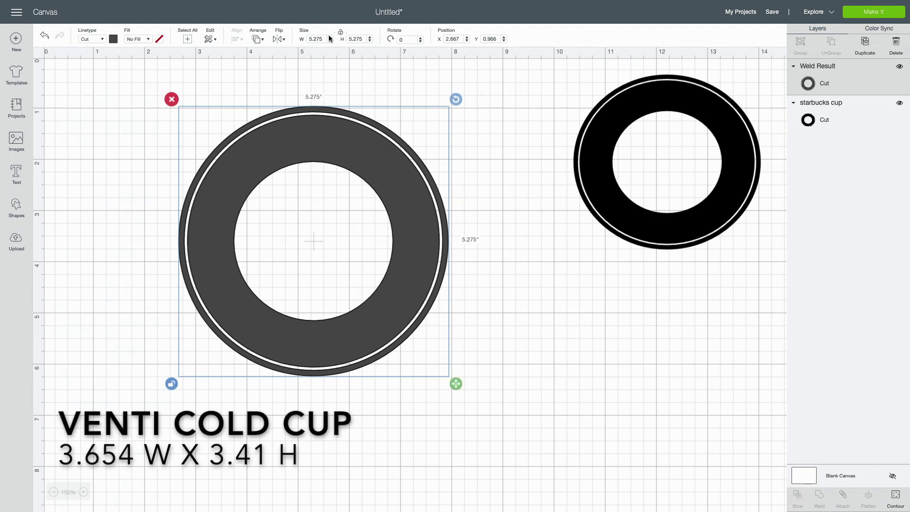
click(323, 39)
text(3.654)
key(Tab)
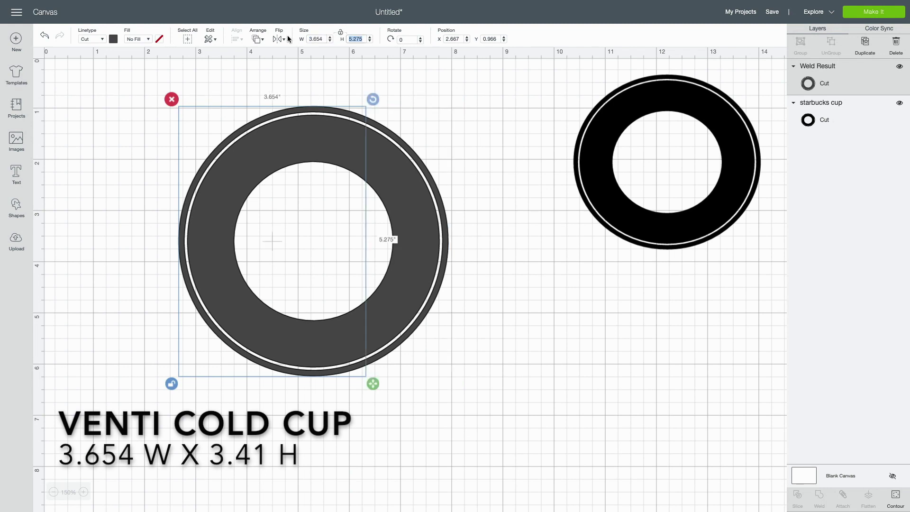
text(3)
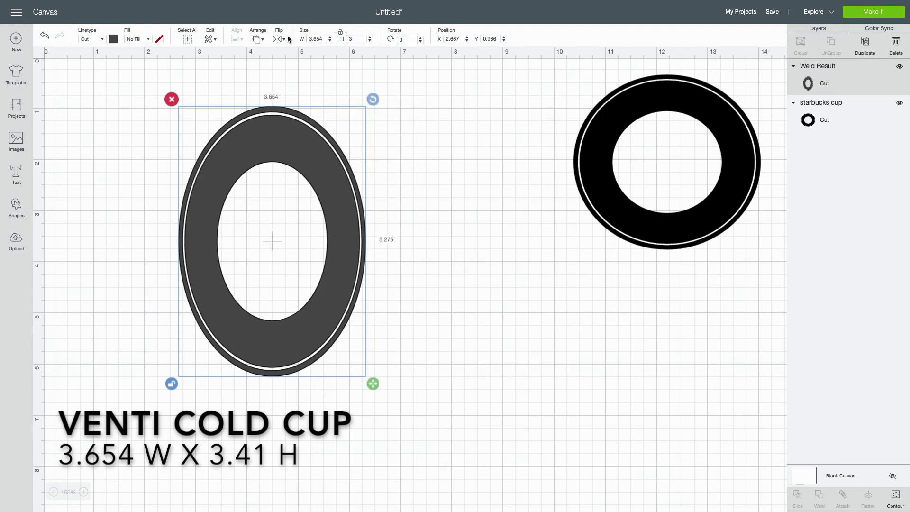
text(.41)
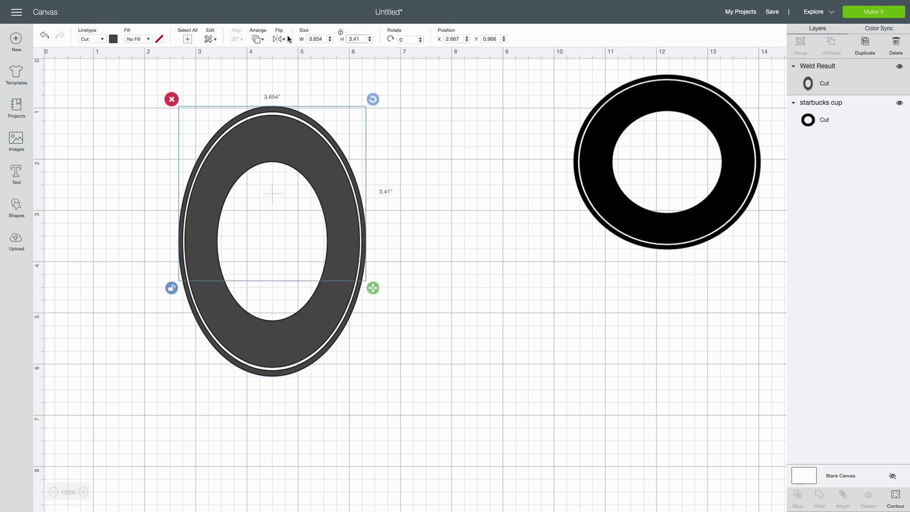
key(Return)
Move the ring near the top-left corner, at X 0.473, Y 0.522.
click(301, 342)
drag(300, 276, 185, 247)
click(185, 138)
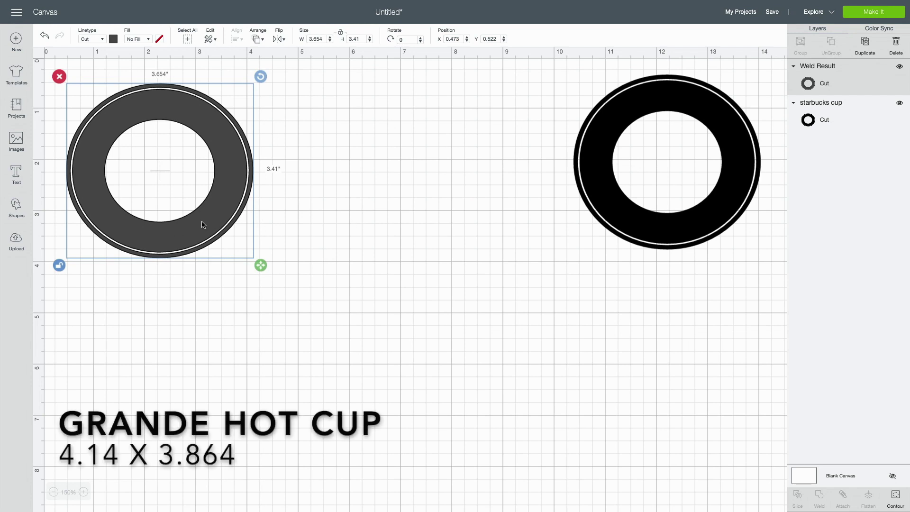
Duplicate the welded ring and place the copy beside the original.
key(ctrl+d)
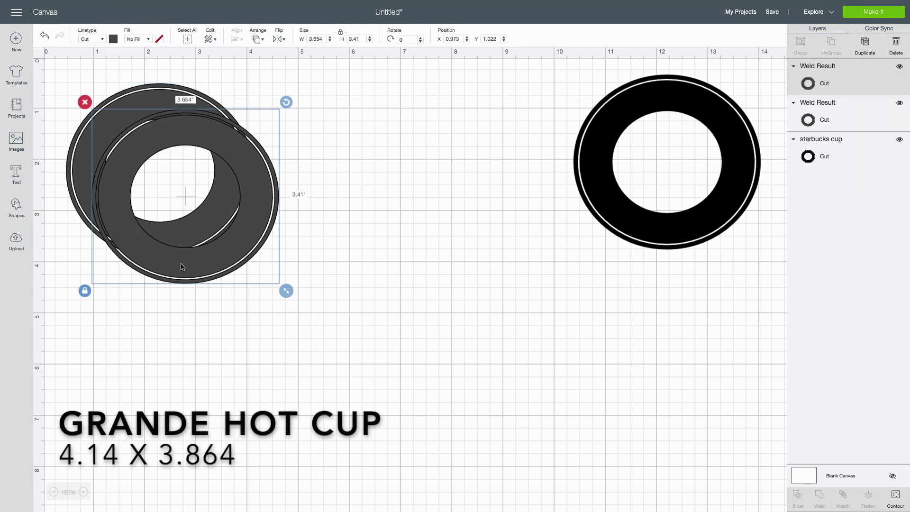
drag(181, 267, 380, 245)
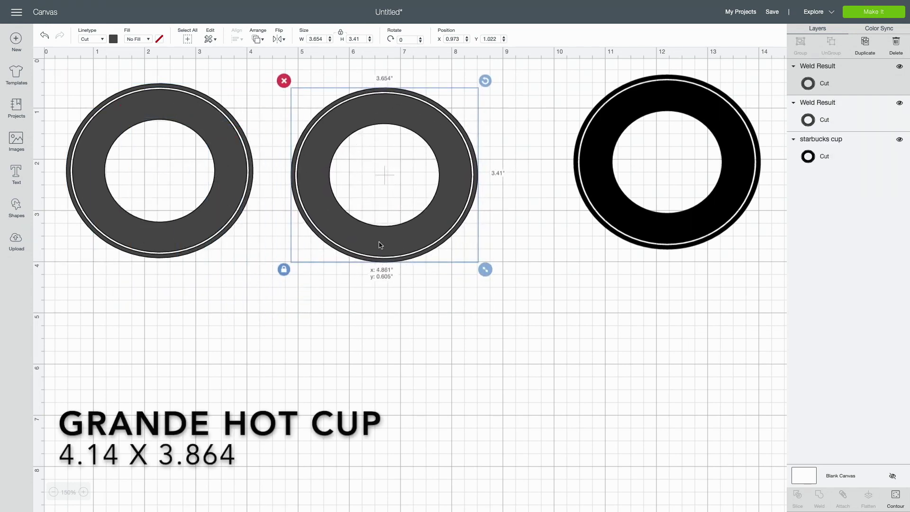
click(334, 338)
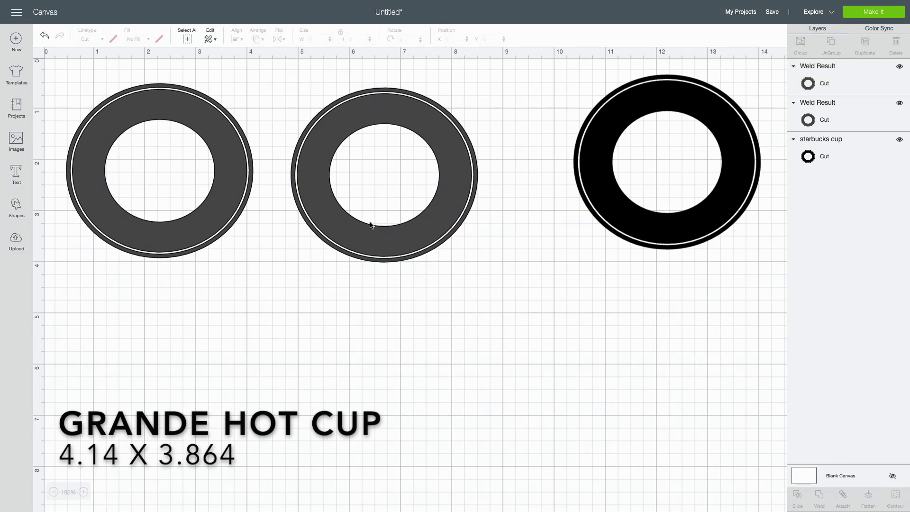
click(347, 214)
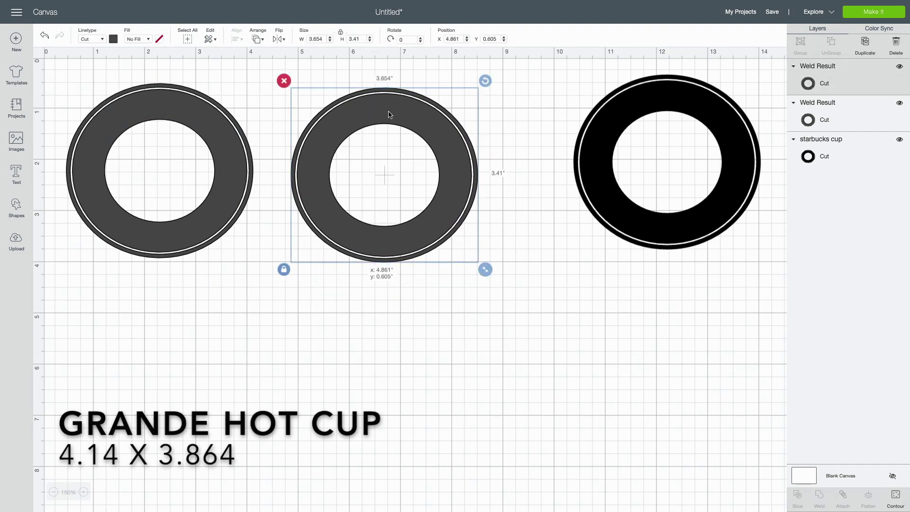
mouse_move(393, 106)
mouse_down()
mouse_move(408, 125)
mouse_move(403, 116)
mouse_up()
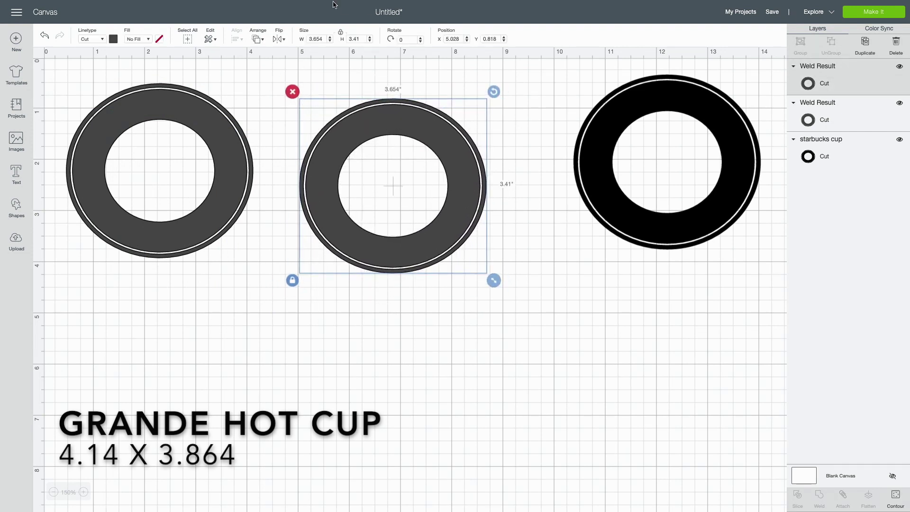
Resize the copy to 4.14 by 3.864 inches with proportions unlocked.
click(340, 36)
double_click(324, 40)
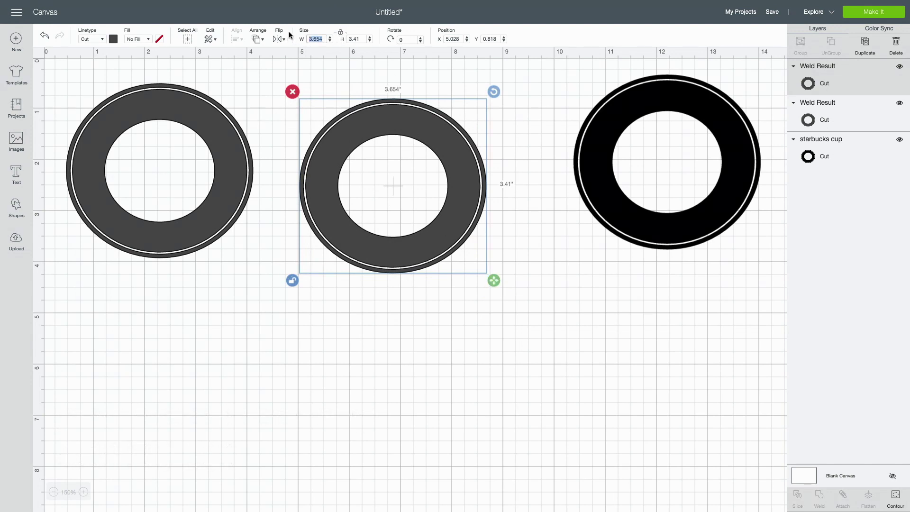
text(4.14)
key(Tab)
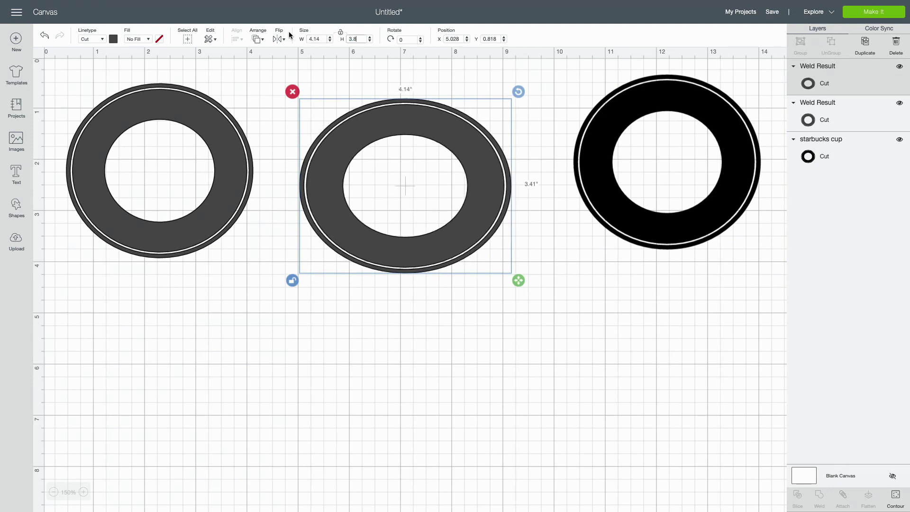
text(3.864)
key(Return)
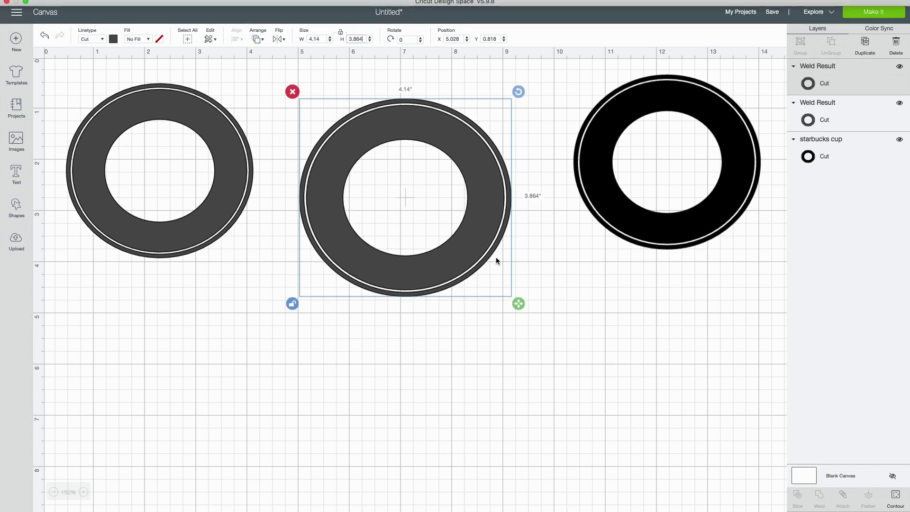
Reposition the original welded ring lower, toward mid-canvas.
click(524, 350)
click(444, 126)
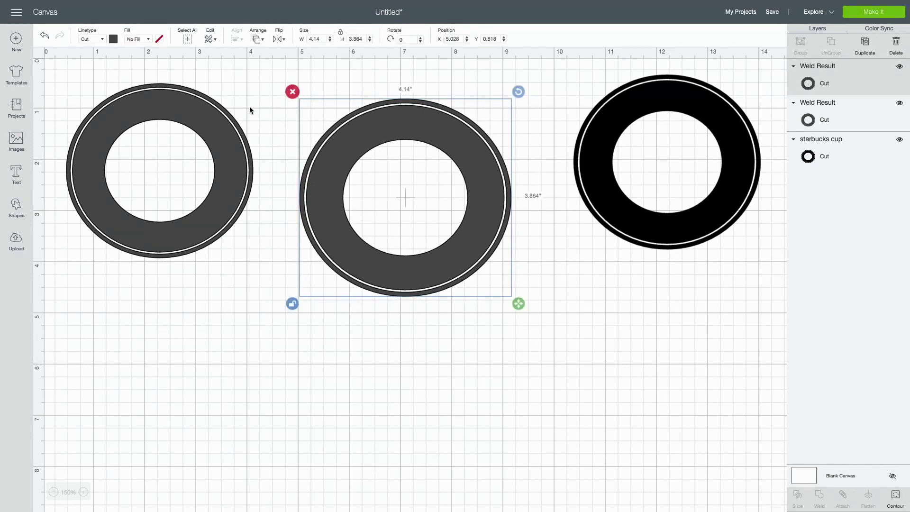
drag(191, 231, 209, 254)
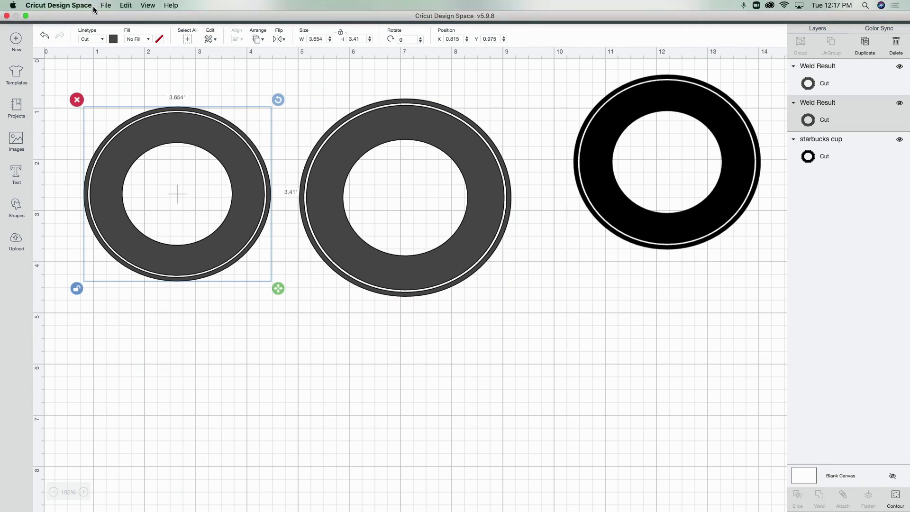
click(264, 425)
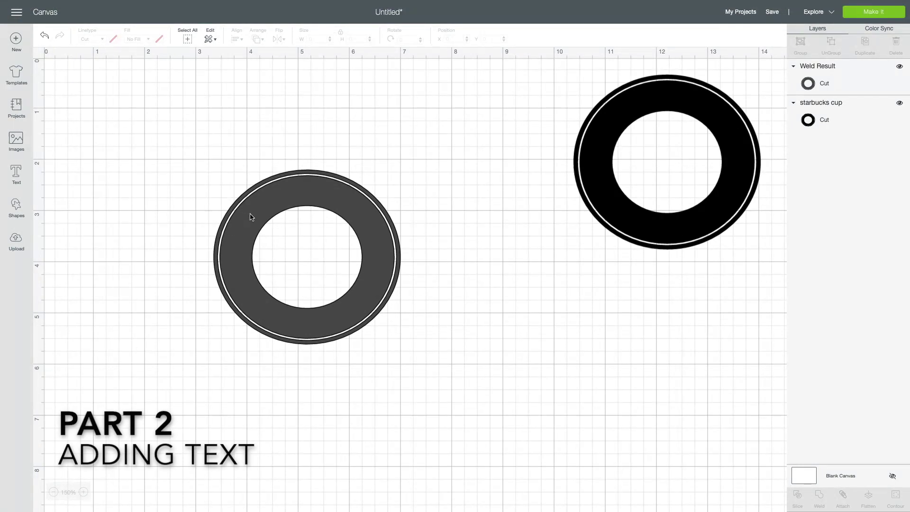
Add a text box below the rings and set its font to Santana-Black.
drag(249, 215, 261, 163)
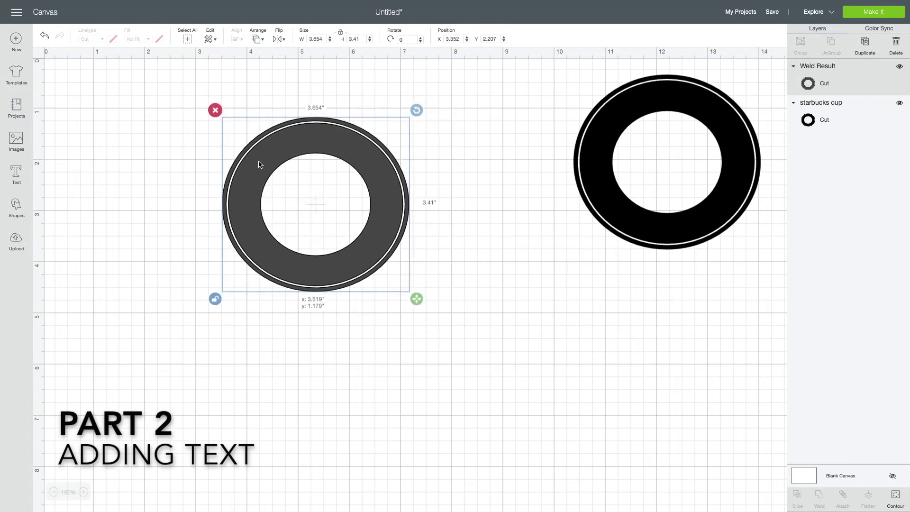
click(462, 291)
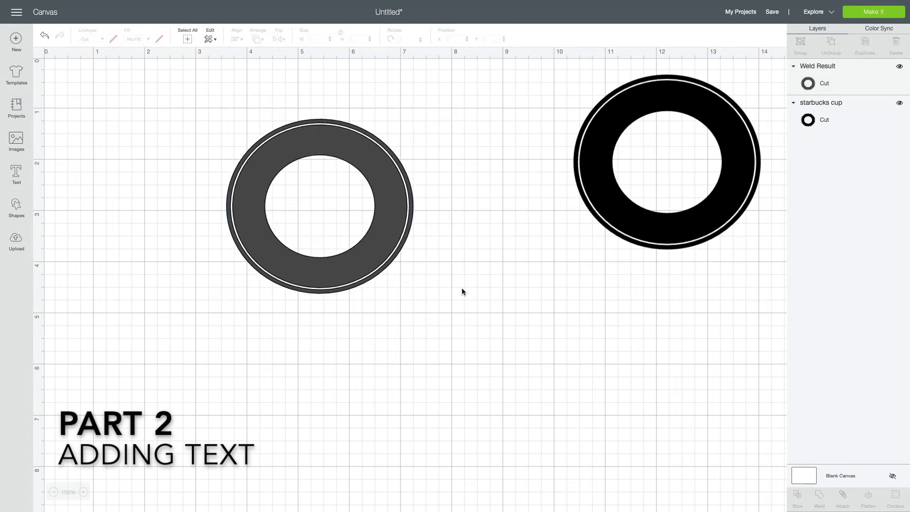
click(16, 176)
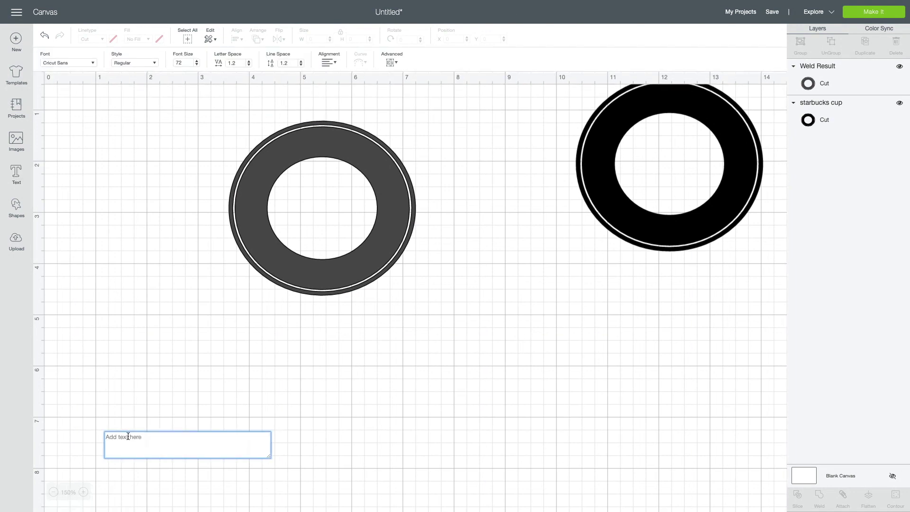
click(93, 64)
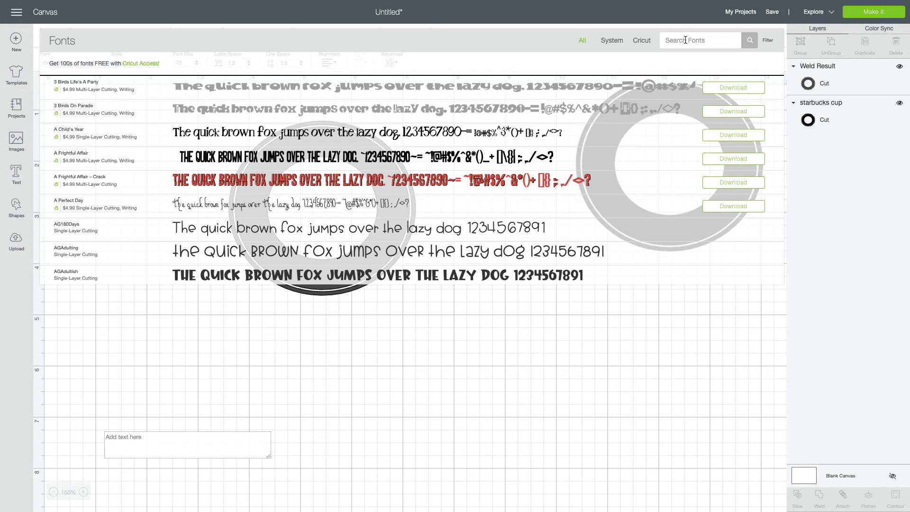
text(s)
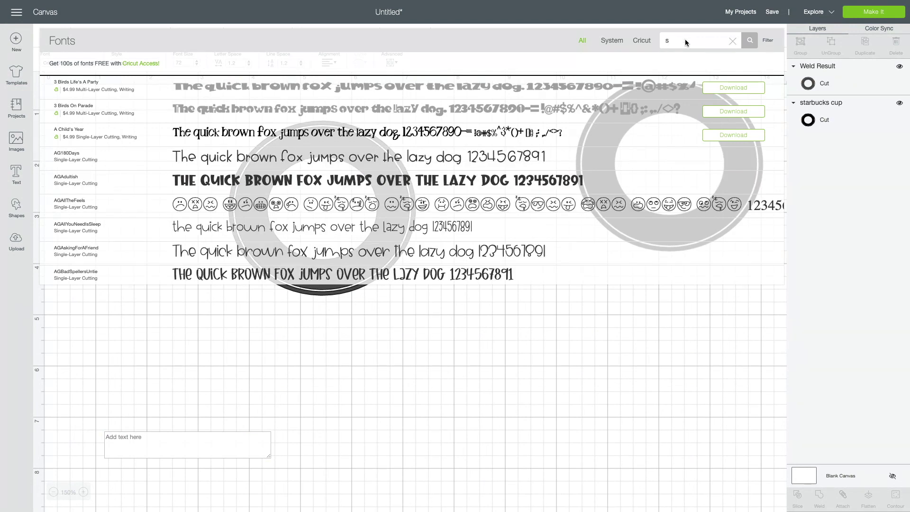
text(ant)
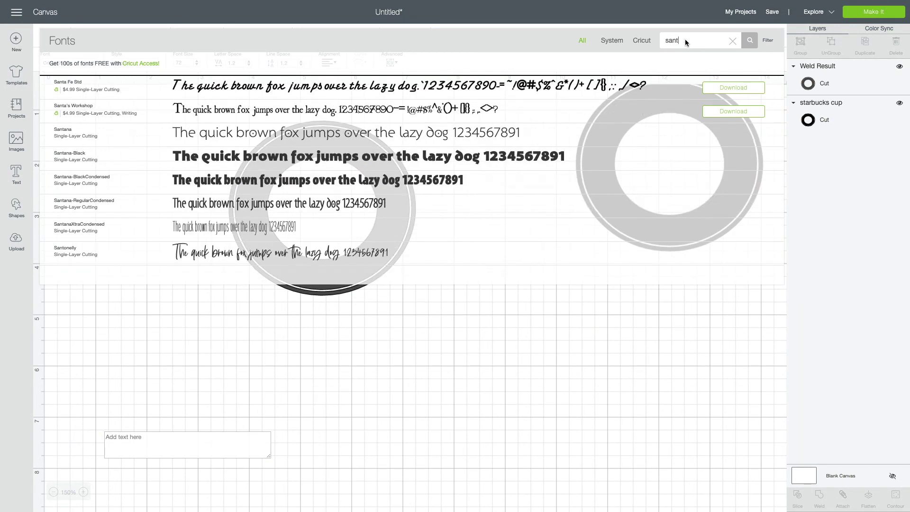
click(201, 159)
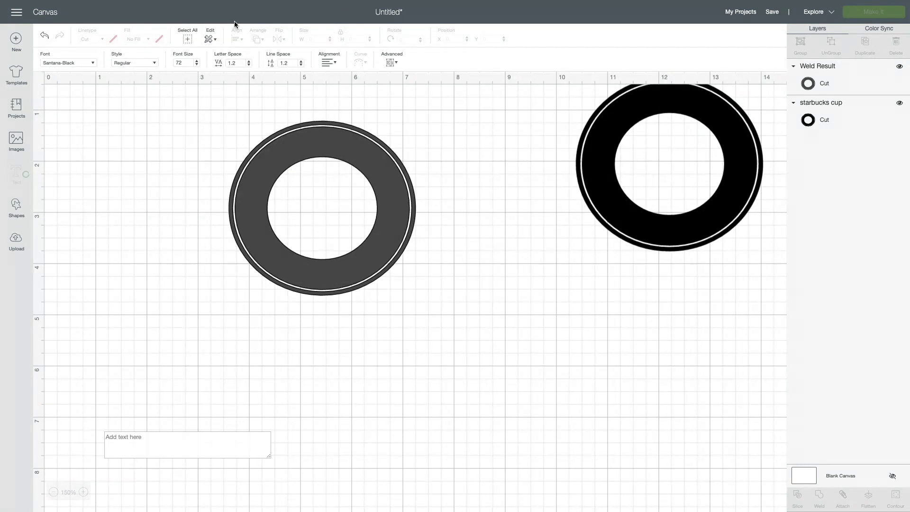
Enter the text ALEXIS' and colour it white.
click(143, 440)
text(A)
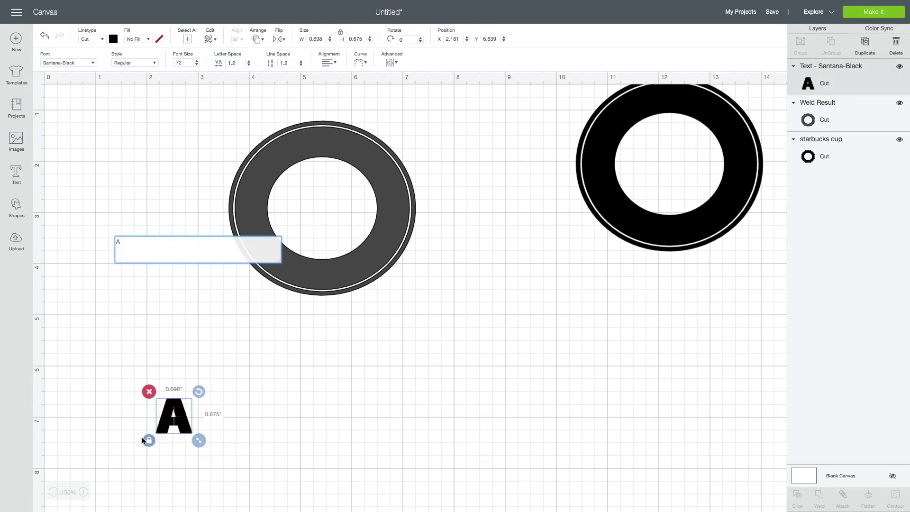
text(LEXIS)
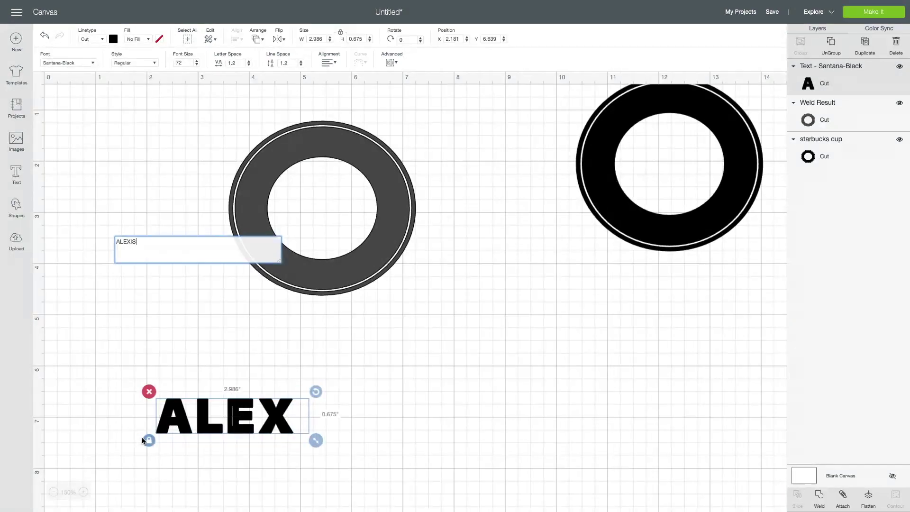
text(')
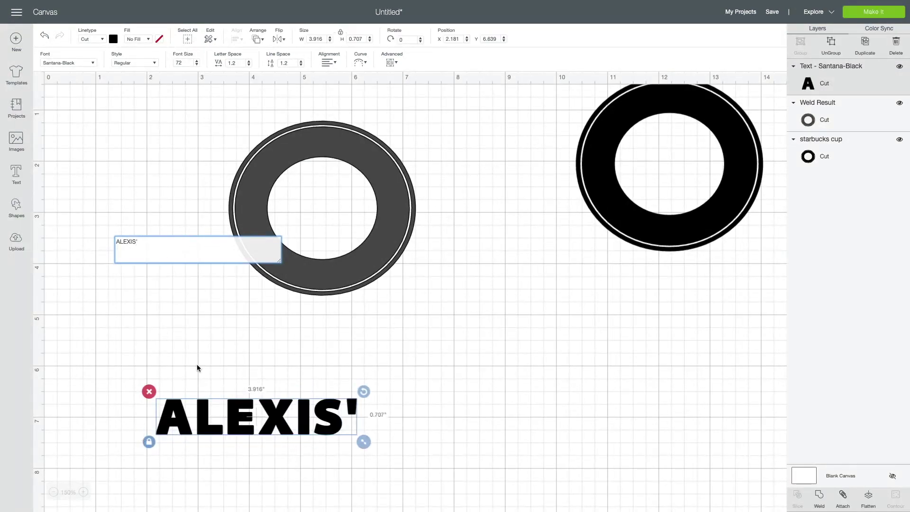
click(147, 305)
drag(238, 427, 271, 314)
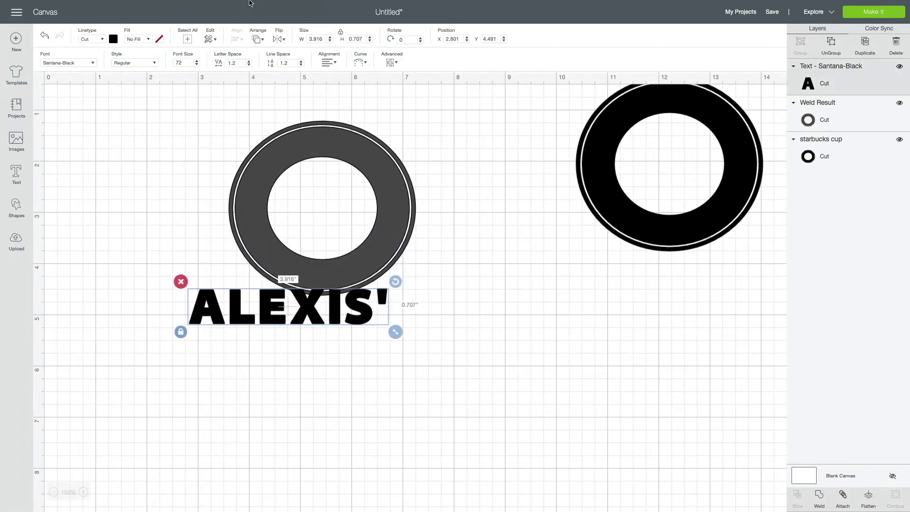
click(114, 39)
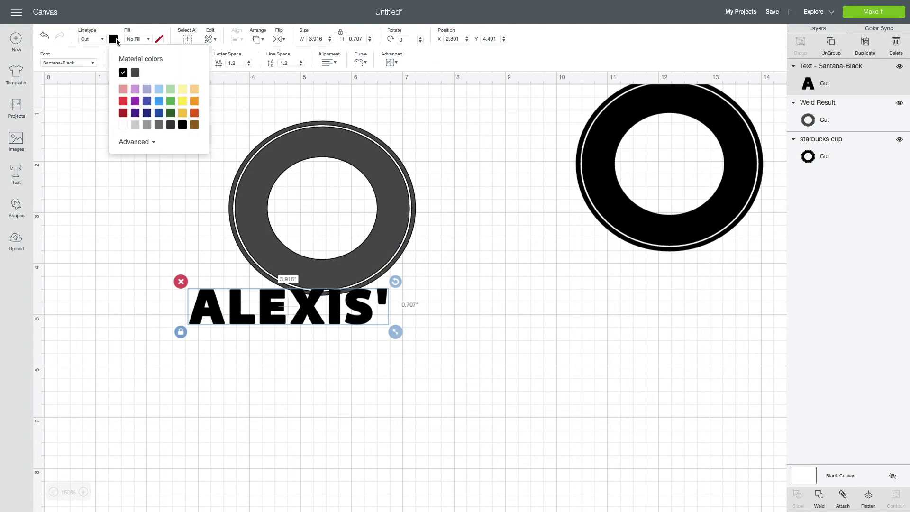
click(119, 125)
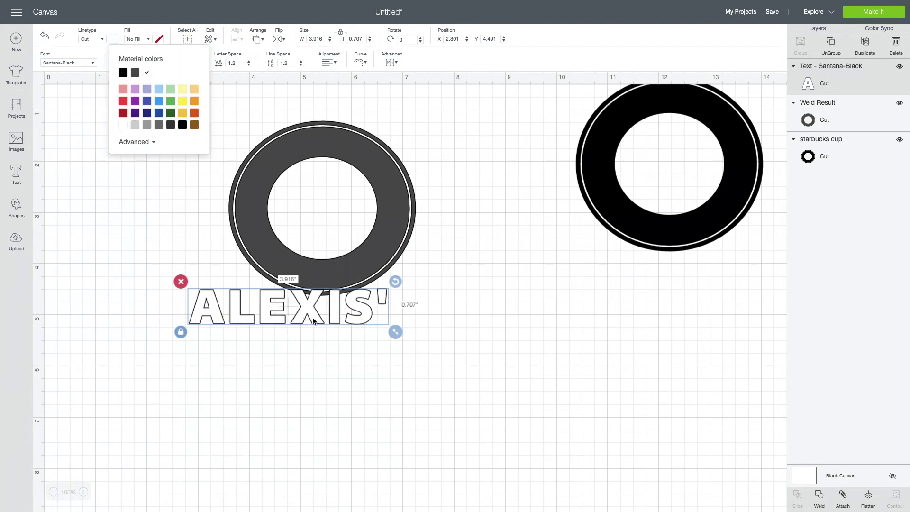
Shrink ALEXIS' to fit the ring's top and centre it horizontally over the ring.
drag(313, 321, 354, 170)
drag(439, 181, 391, 174)
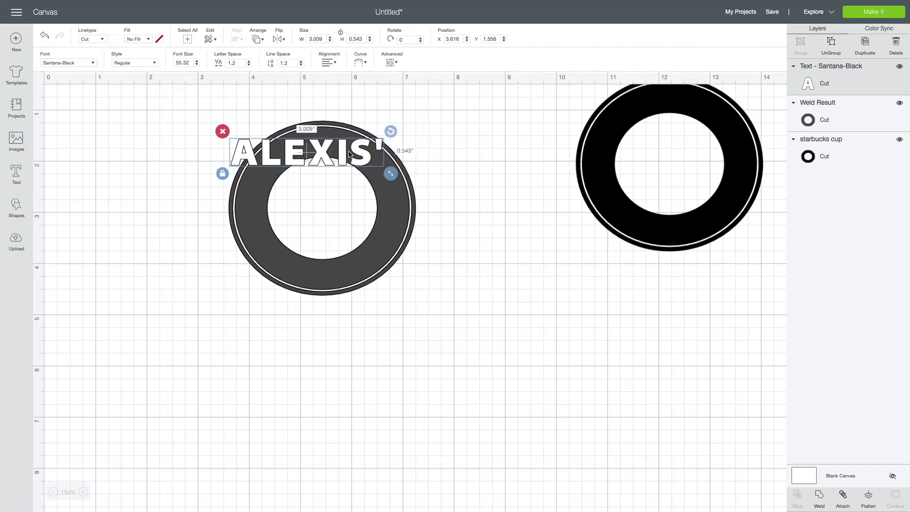
drag(305, 159, 322, 164)
shift+click(315, 271)
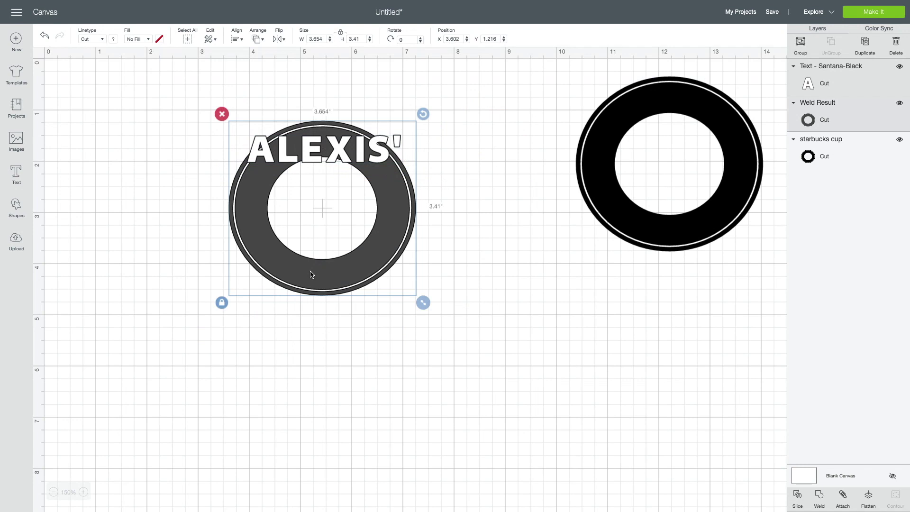
click(240, 40)
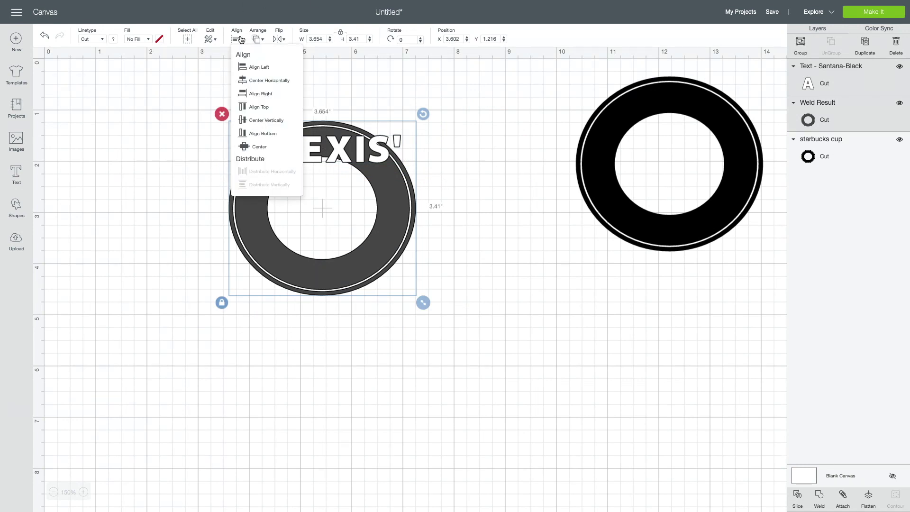
click(264, 82)
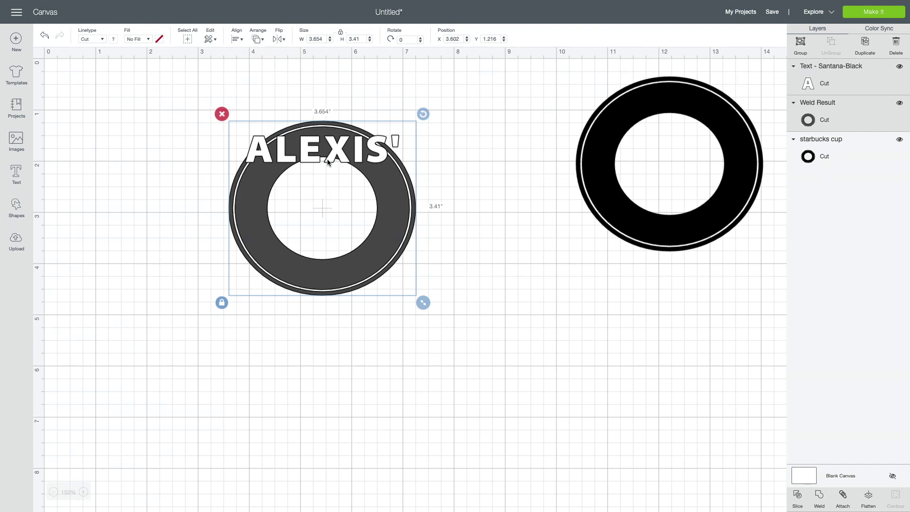
Curve ALEXIS' along the ring's top arc and shrink it to 2.872 by 1.085 inches.
click(429, 143)
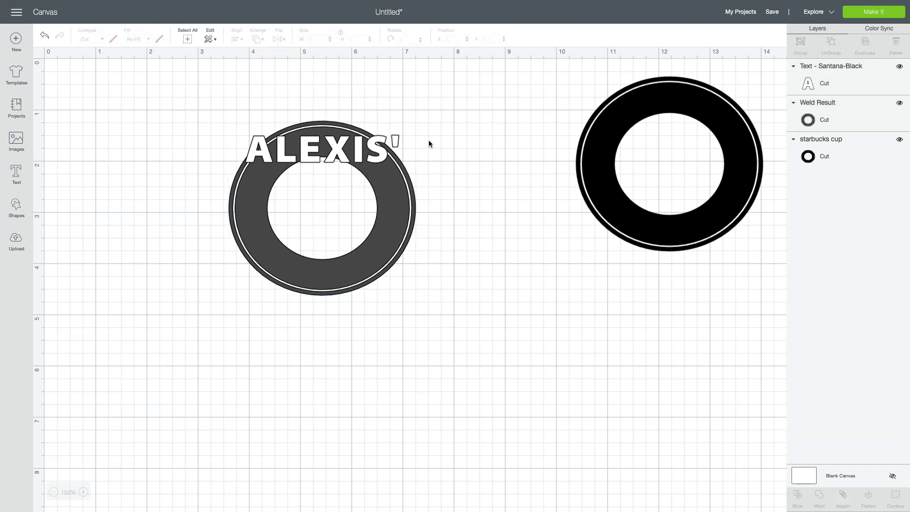
click(330, 162)
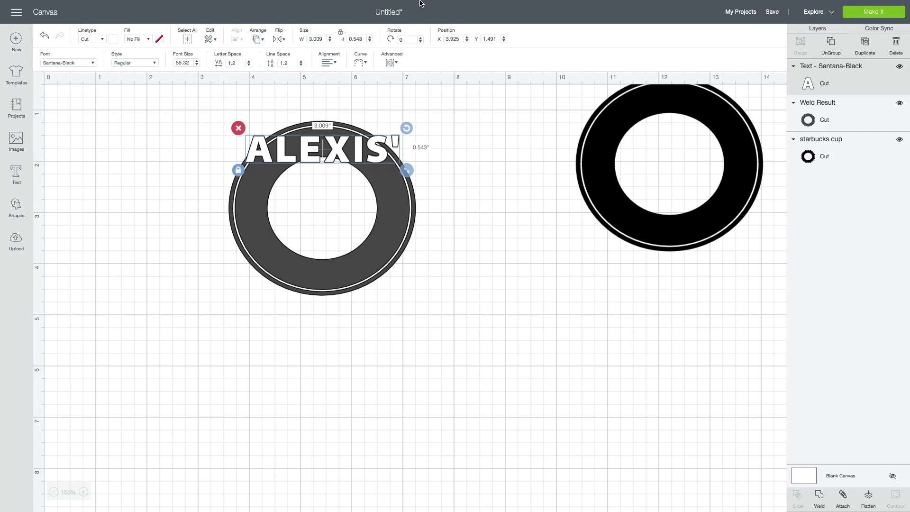
click(366, 65)
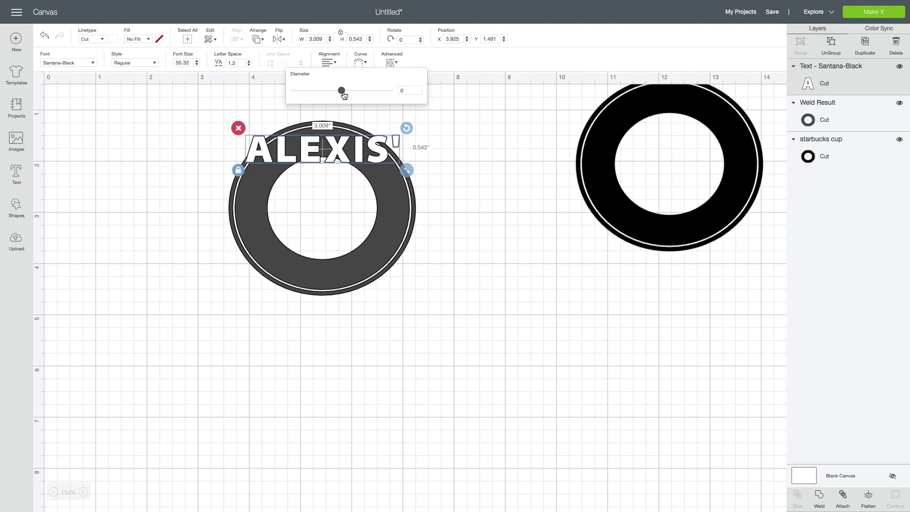
drag(344, 95, 377, 95)
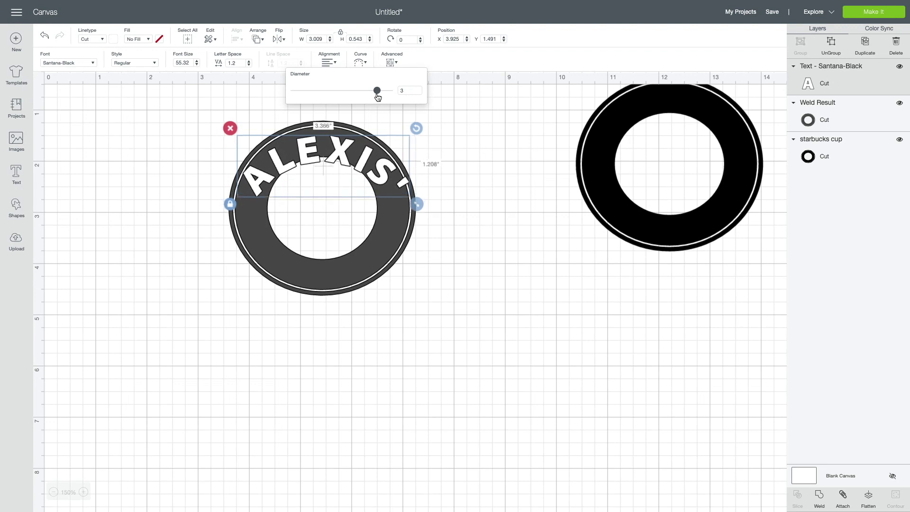
click(331, 161)
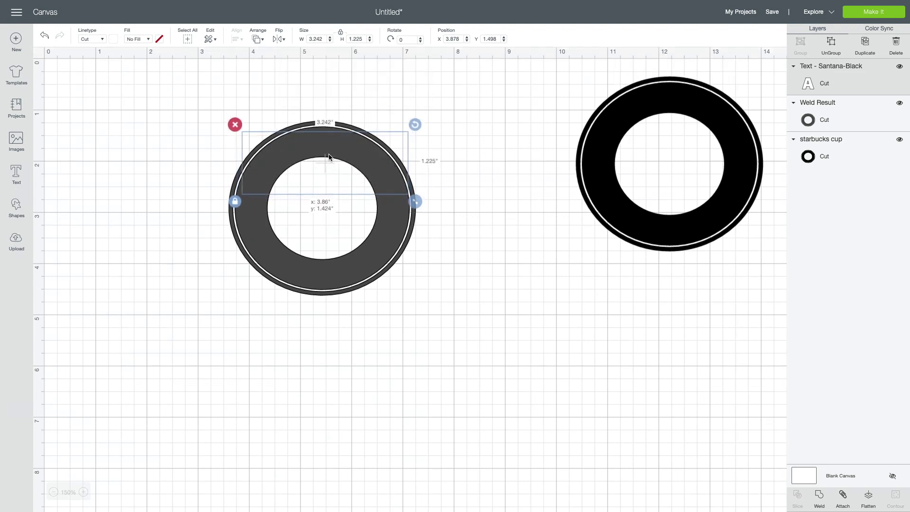
drag(417, 198, 397, 191)
drag(331, 151, 334, 151)
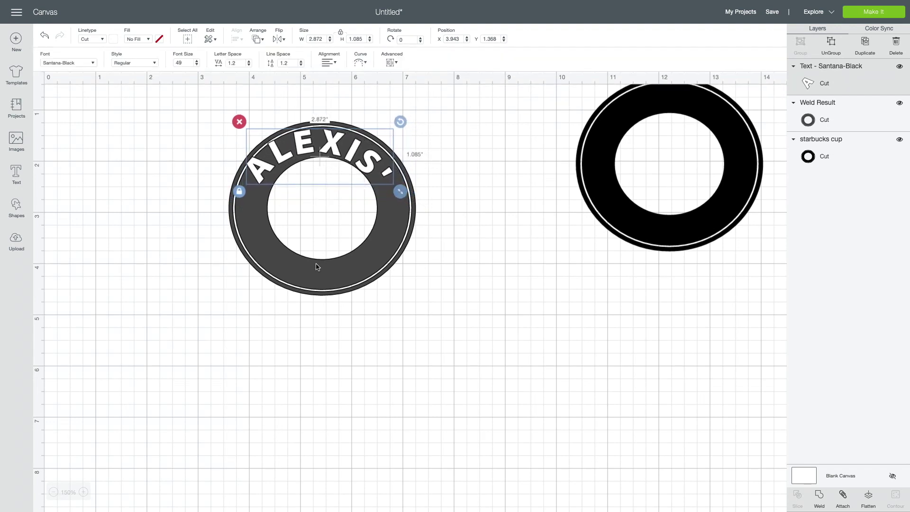
Center ALEXIS' over the ring, widen its letter spacing, and nudge it right.
shift+click(251, 209)
click(237, 39)
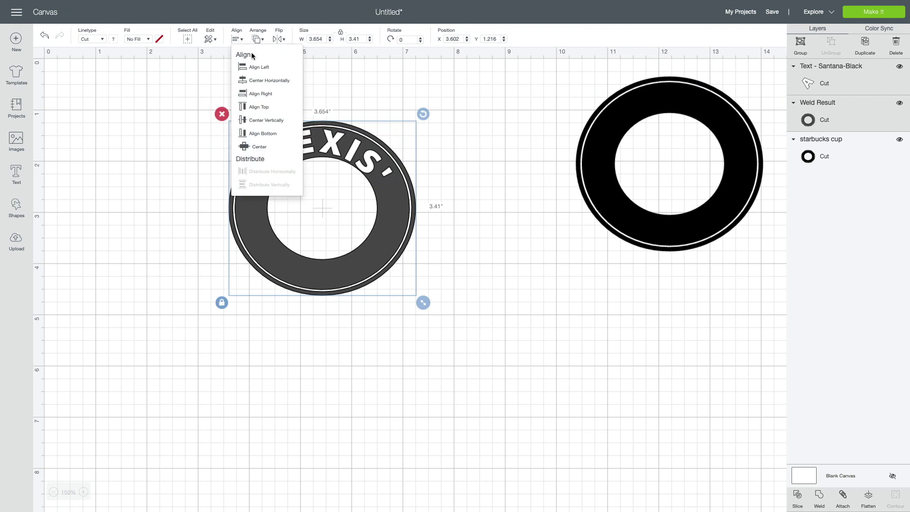
click(260, 80)
click(294, 336)
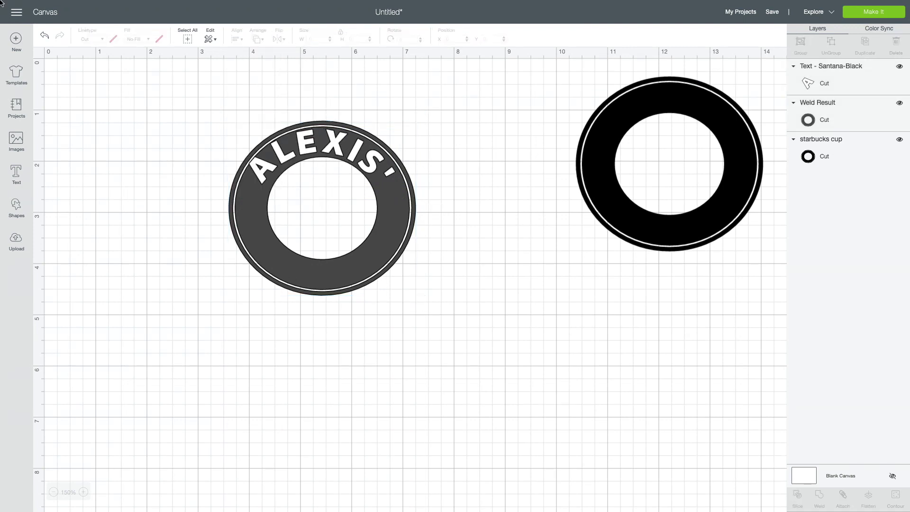
click(307, 154)
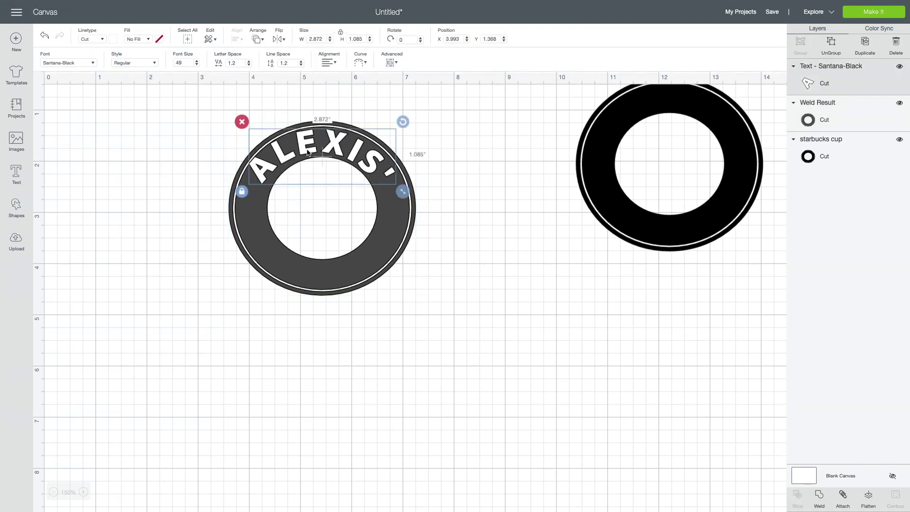
click(249, 60)
click(249, 60)
click(248, 61)
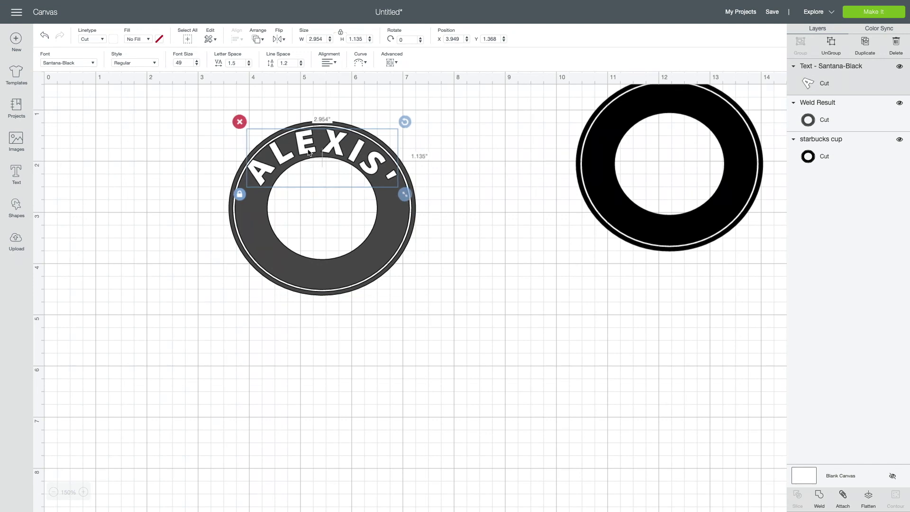
drag(309, 151, 311, 154)
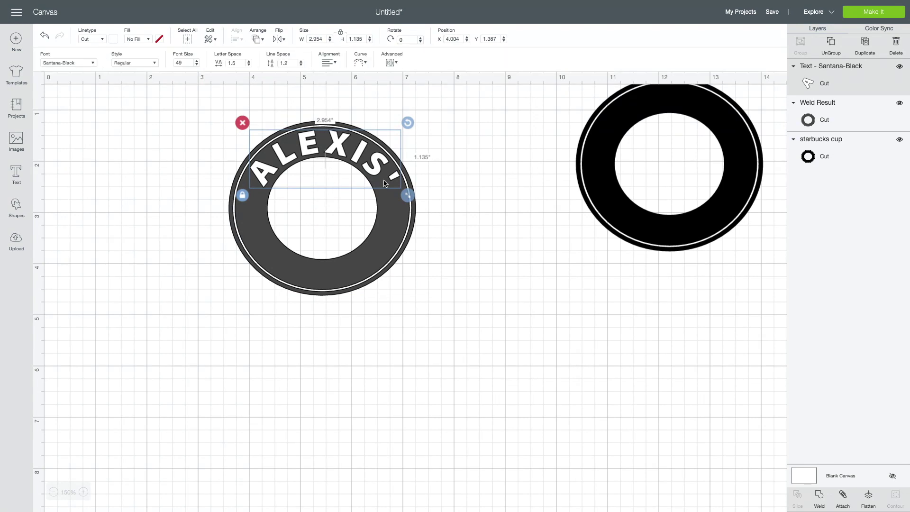
Tilt the curved name about one degree and shrink it to 2.736 by 1.027 inches.
click(414, 201)
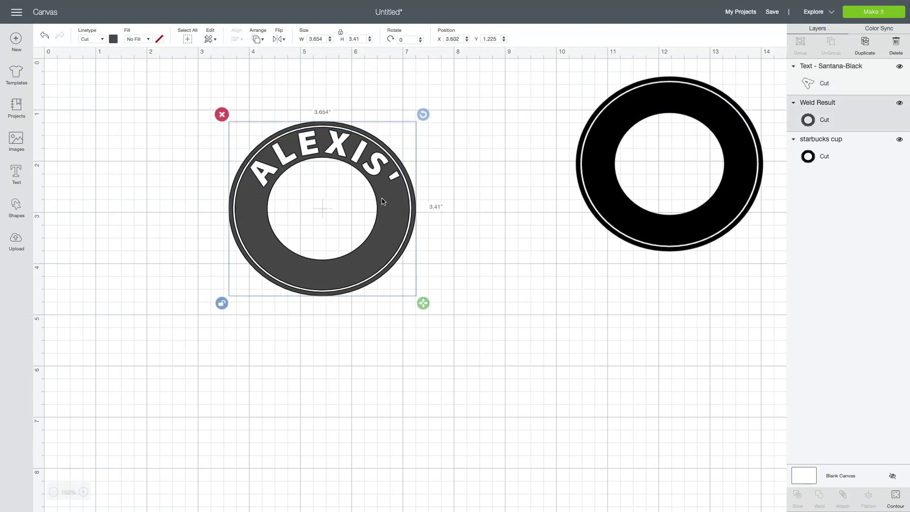
click(373, 167)
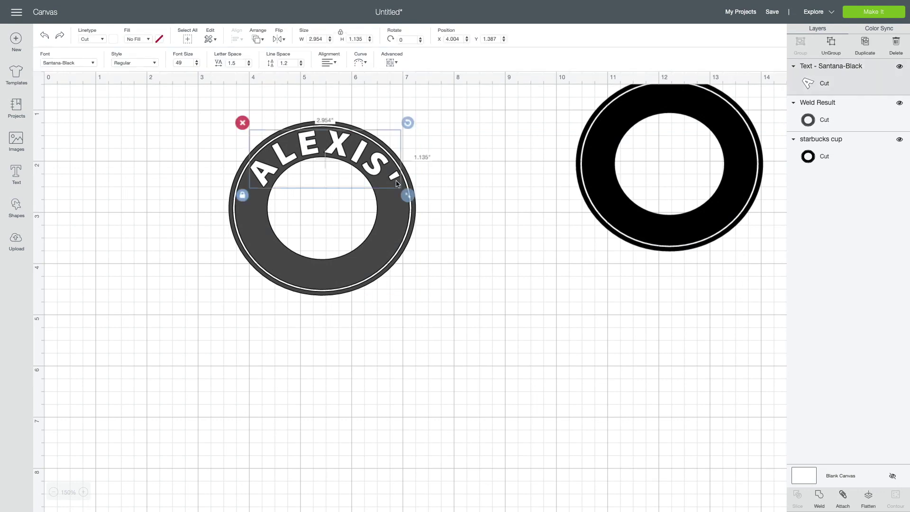
drag(408, 123, 409, 127)
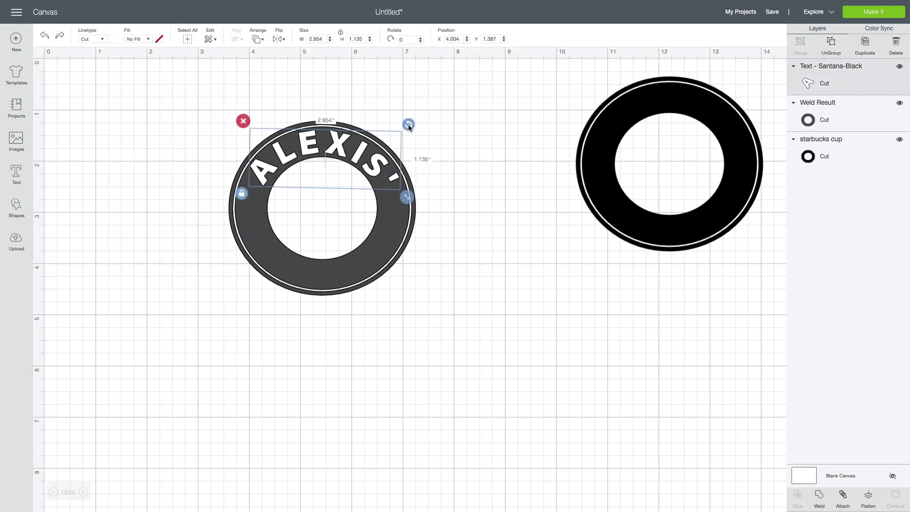
drag(408, 127, 410, 128)
click(423, 130)
click(383, 173)
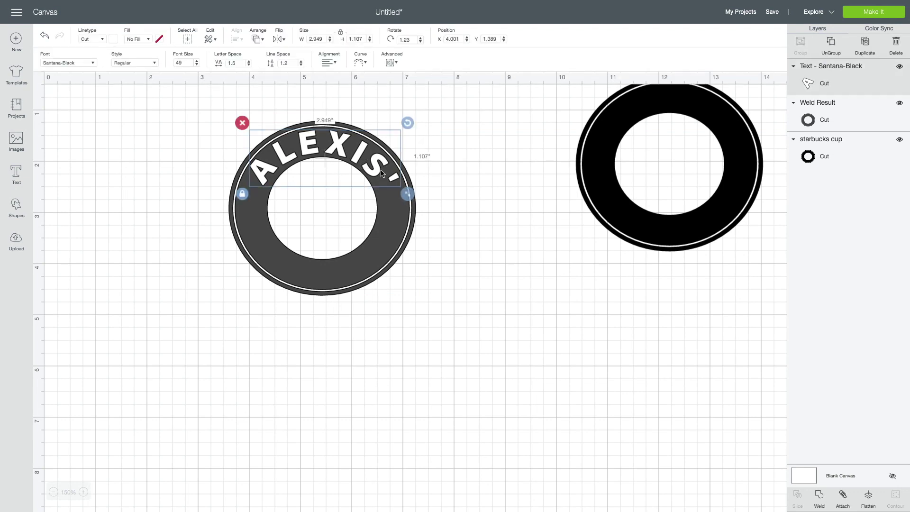
drag(408, 198, 397, 190)
drag(330, 150, 334, 150)
Re-center ALEXIS' horizontally over the grey ring.
shift+click(308, 265)
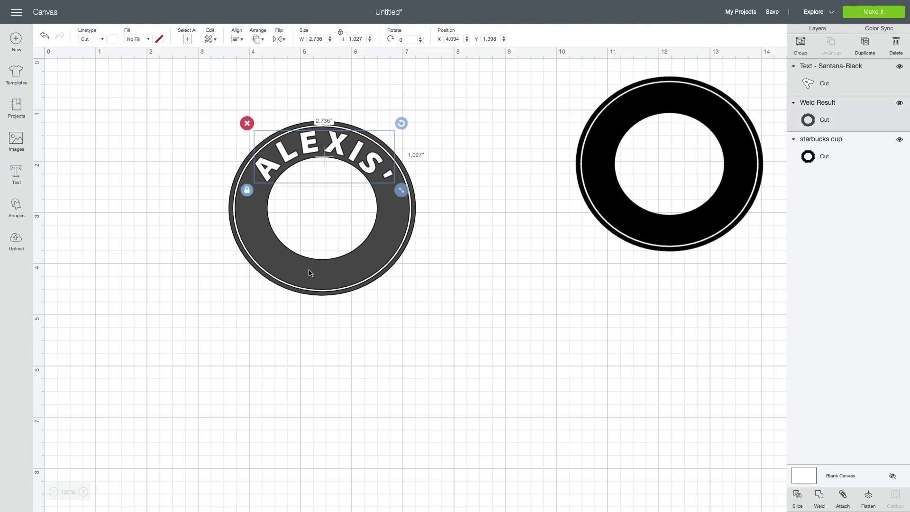
click(242, 43)
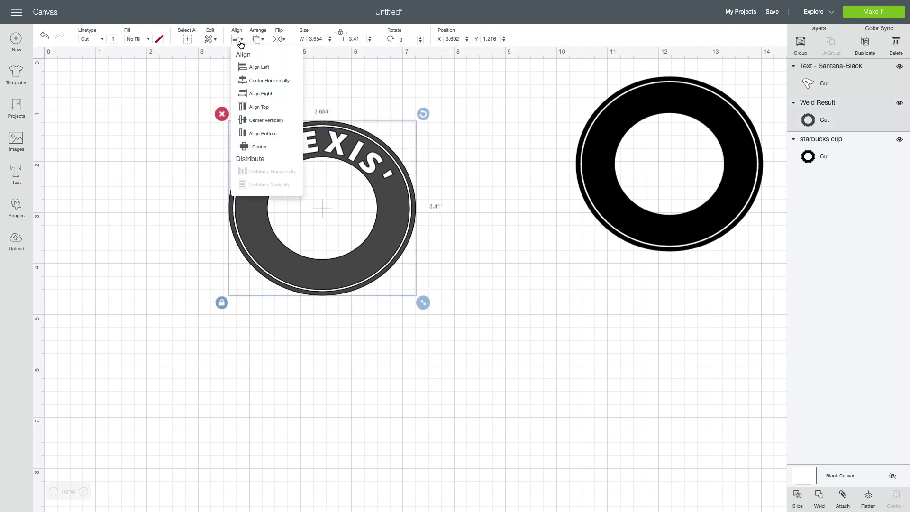
click(261, 80)
click(466, 194)
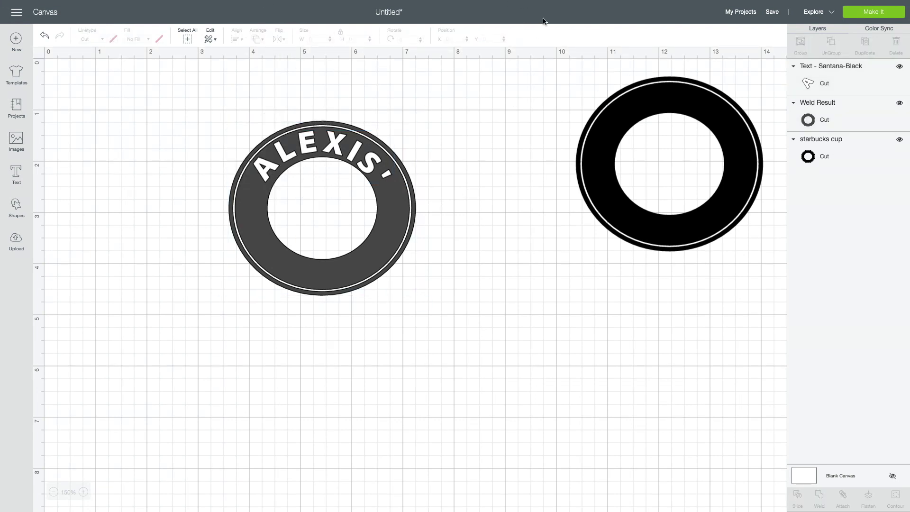
Nudge ALEXIS' into place and slice it out of the grey ring.
click(265, 171)
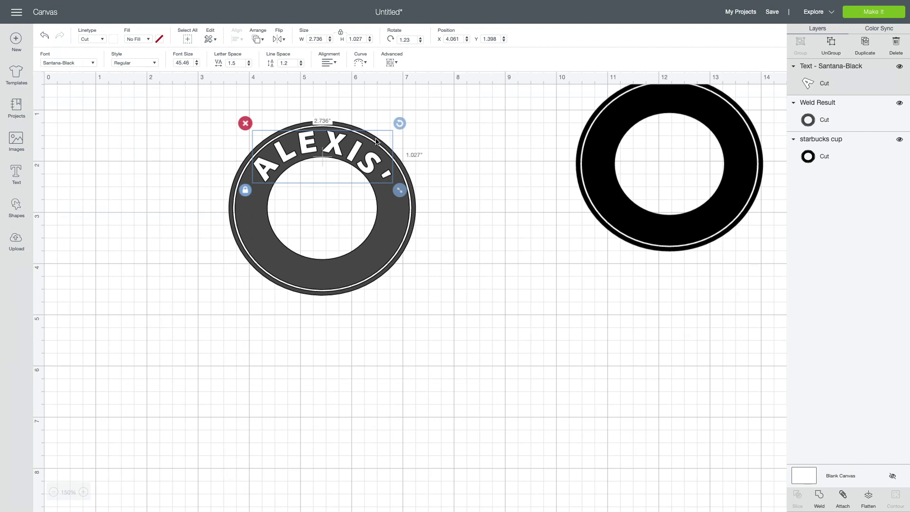
drag(367, 170, 369, 170)
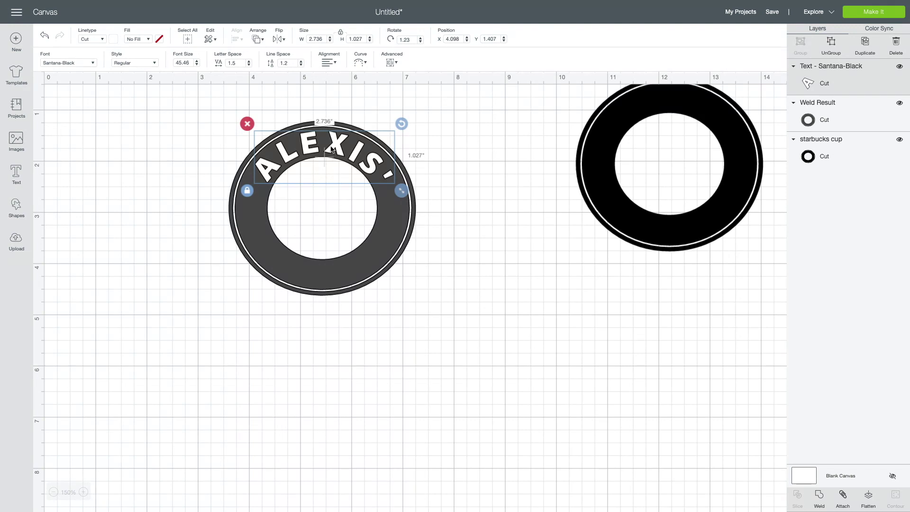
shift+click(245, 227)
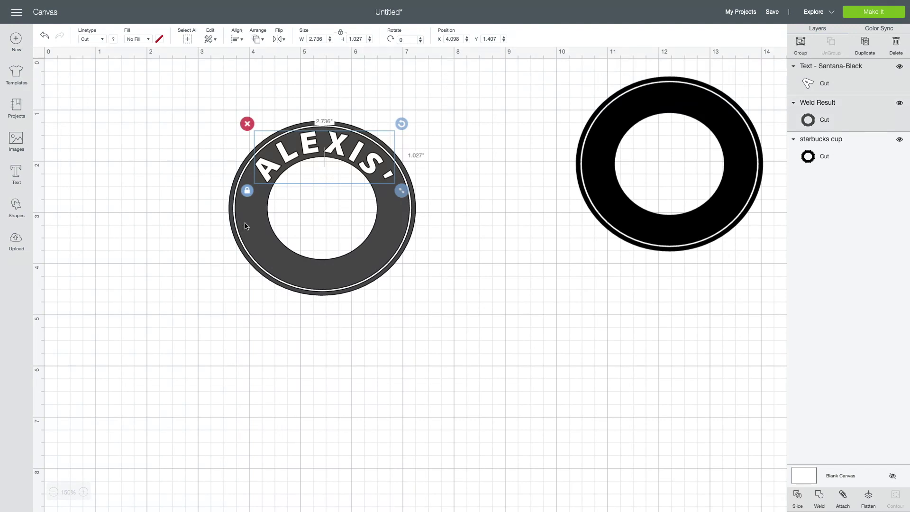
click(798, 505)
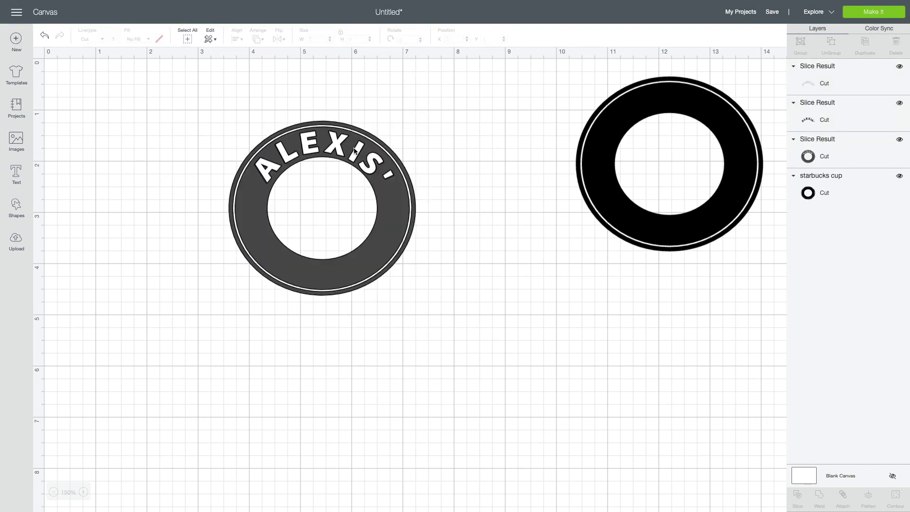
Delete the two leftover ALEXIS' pieces and move the sliced ring up and left.
drag(340, 153, 464, 122)
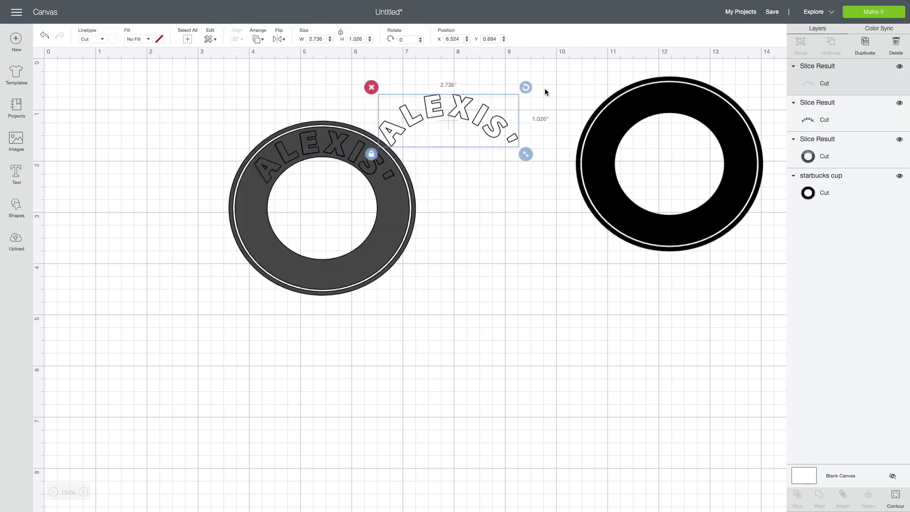
click(371, 88)
drag(311, 144, 464, 132)
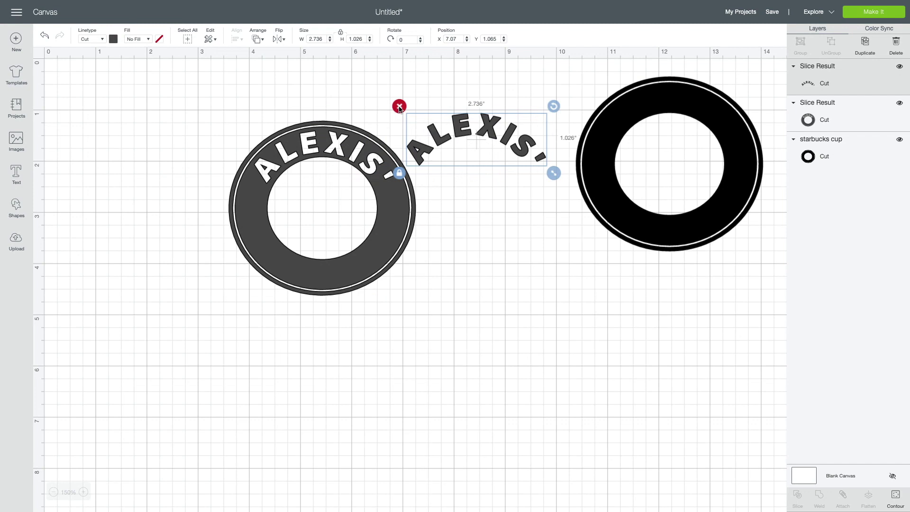
click(399, 107)
drag(356, 270, 328, 257)
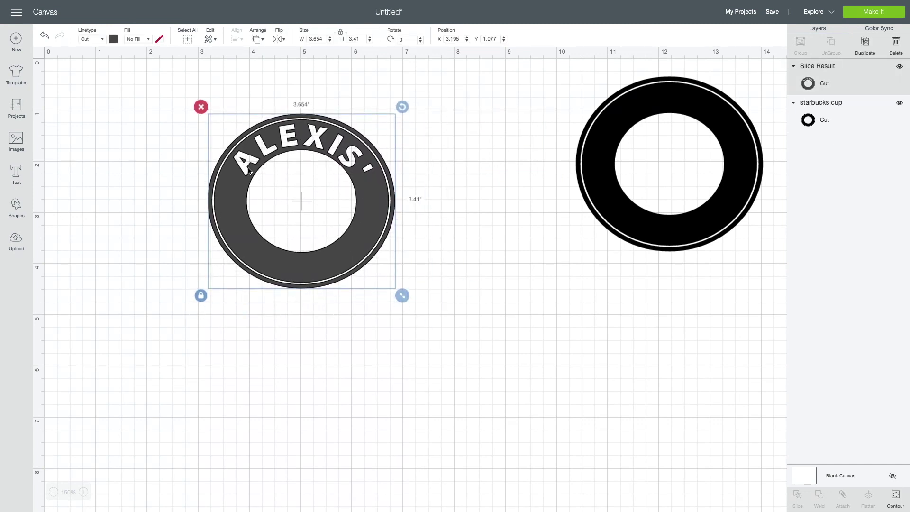
click(424, 235)
Add white COFFEE text and resize it onto the ring's bottom.
click(17, 174)
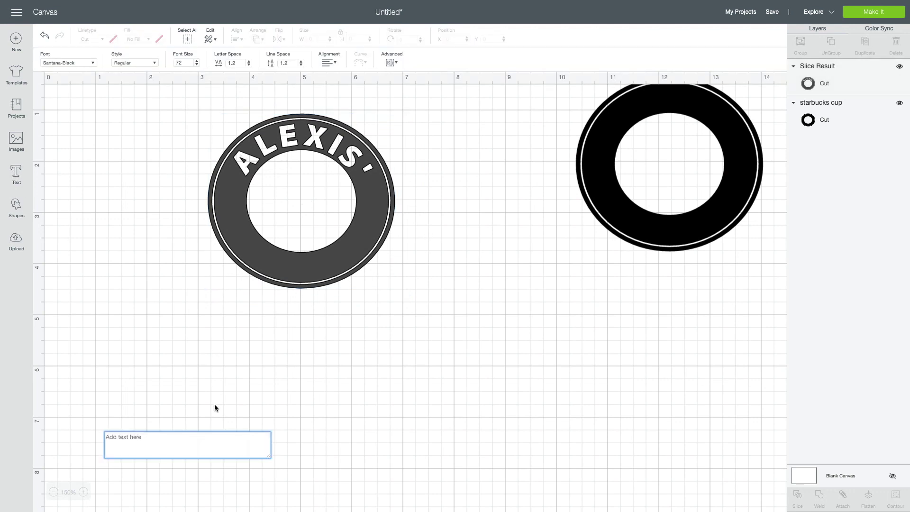
text(COFFEE)
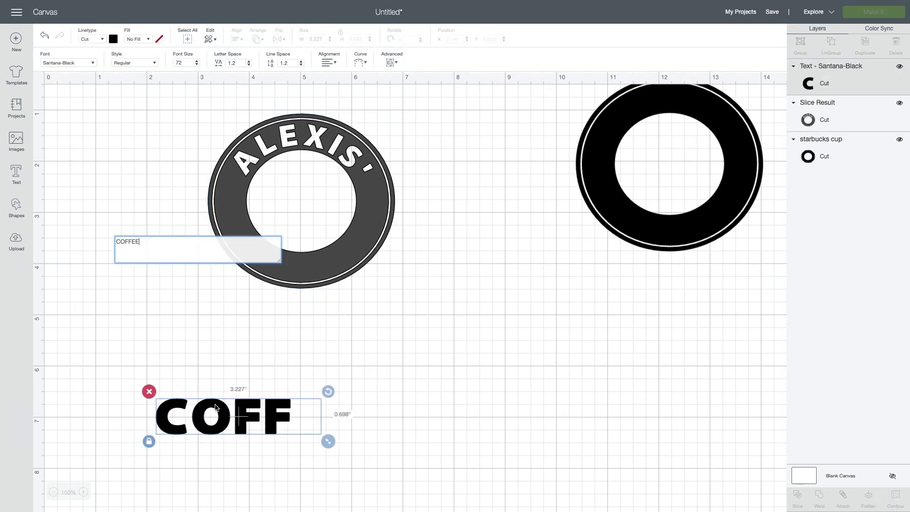
click(113, 39)
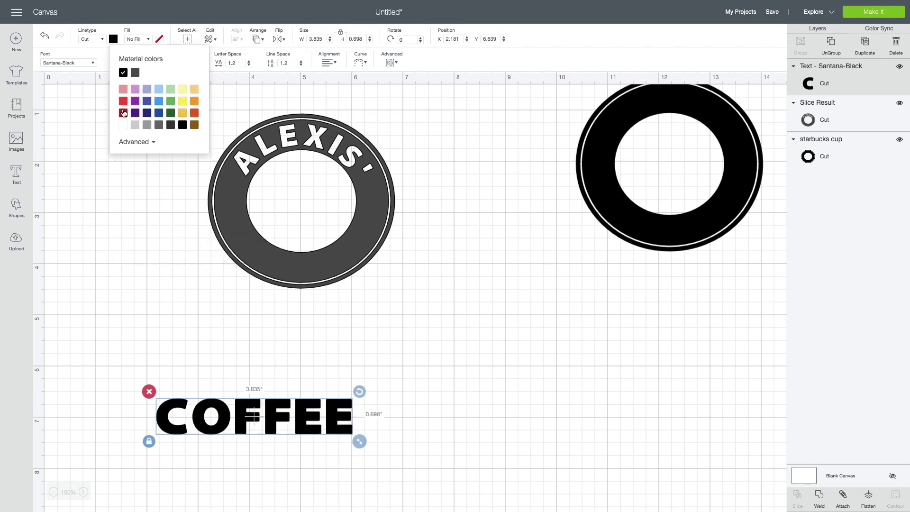
click(123, 125)
drag(277, 417, 327, 265)
drag(399, 295, 328, 264)
Center COFFEE horizontally on the ring and fine-tune it to 2.363 by 0.43 inches.
shift+click(305, 285)
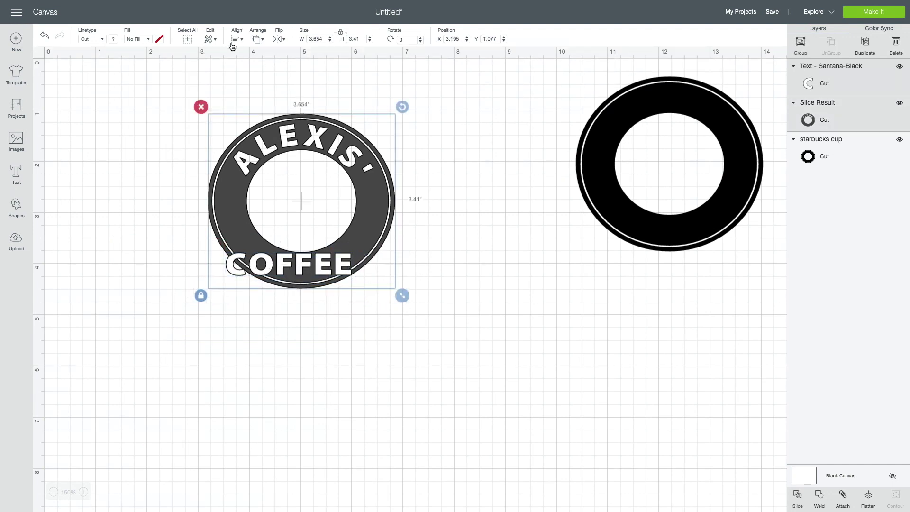
click(234, 40)
click(268, 79)
click(323, 322)
click(354, 263)
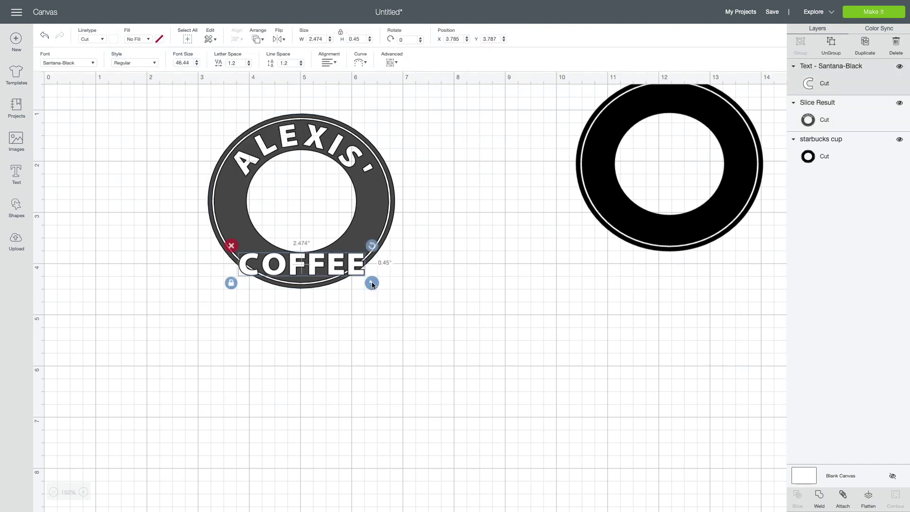
drag(372, 283, 366, 281)
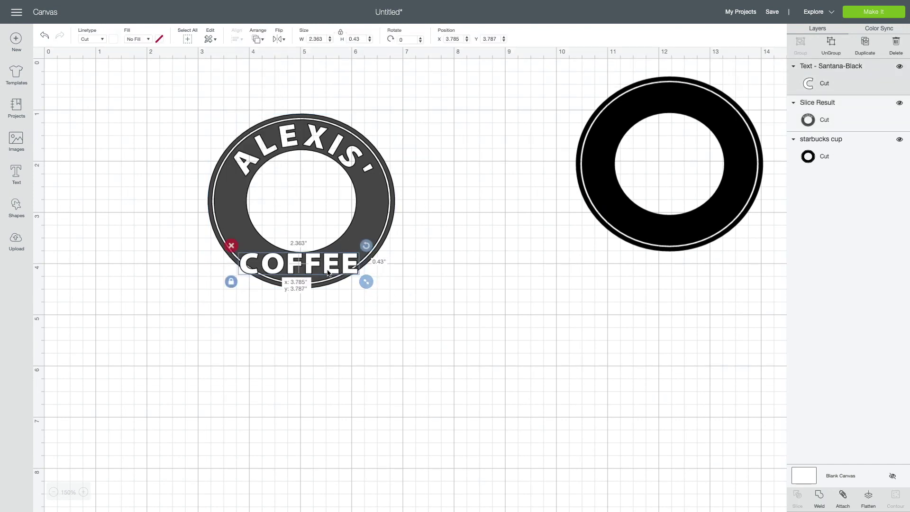
drag(328, 272, 330, 274)
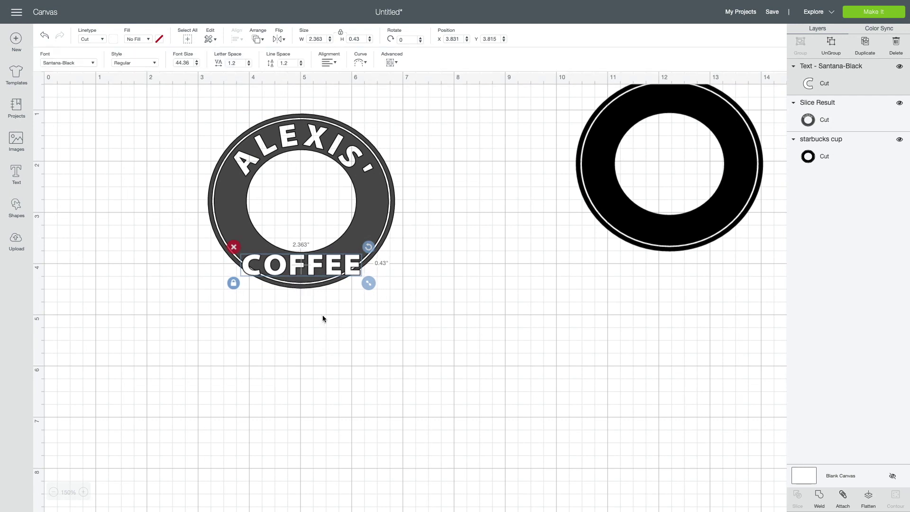
Curve COFFEE downward to follow the ring's bottom arc.
click(359, 62)
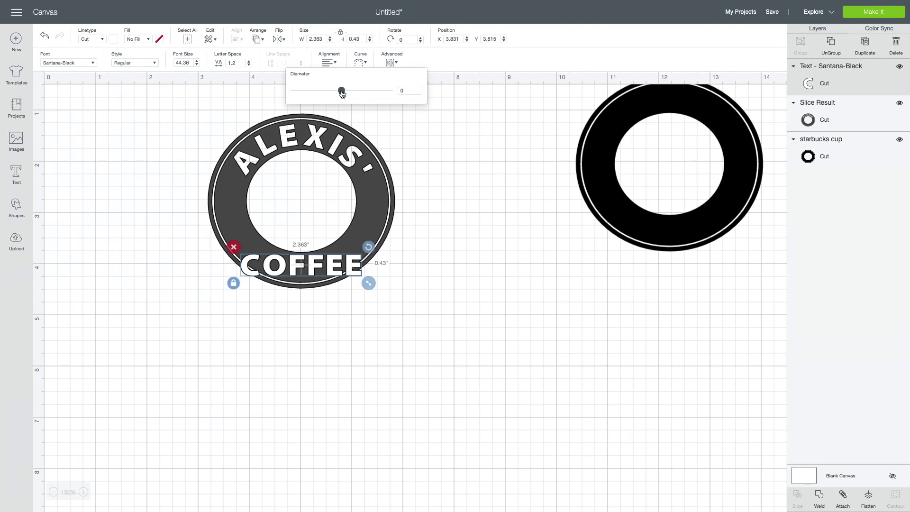
drag(342, 91, 309, 90)
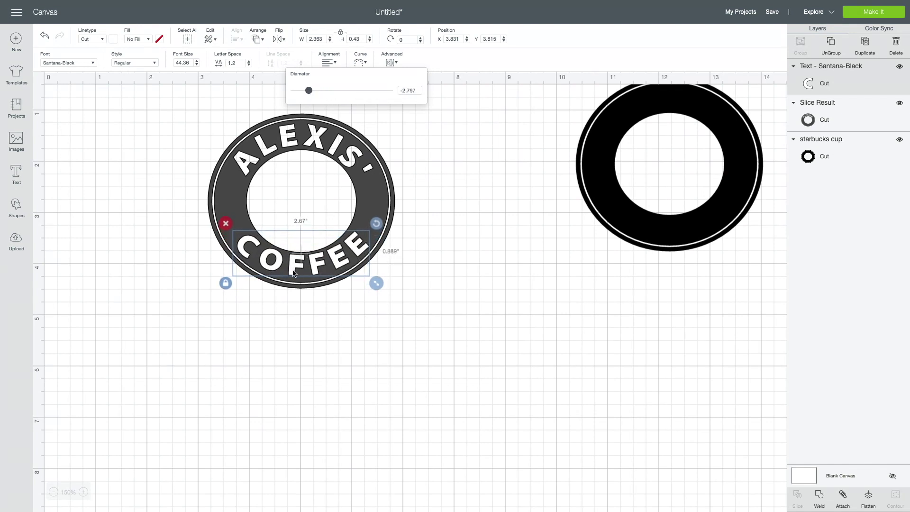
click(299, 296)
drag(294, 272, 292, 275)
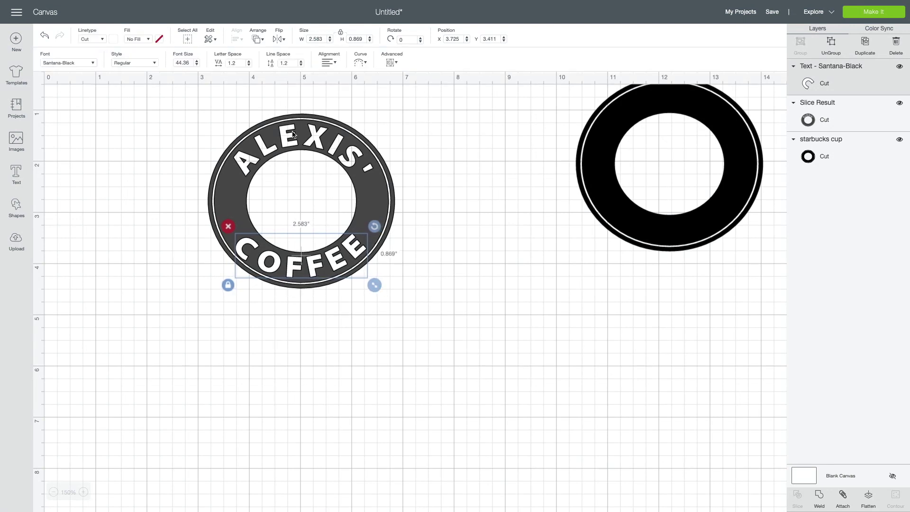
Center the curved COFFEE on the ring and shrink it slightly.
shift+click(305, 148)
click(237, 38)
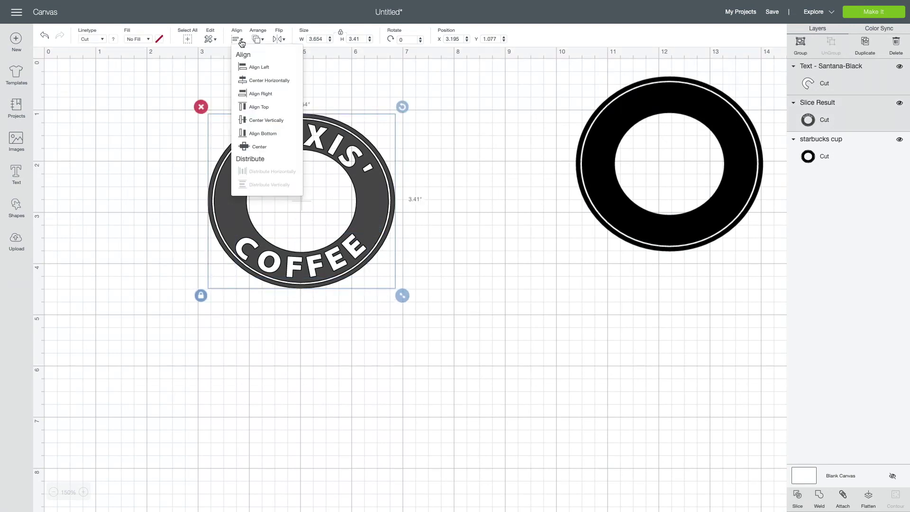
click(275, 83)
click(346, 343)
click(294, 275)
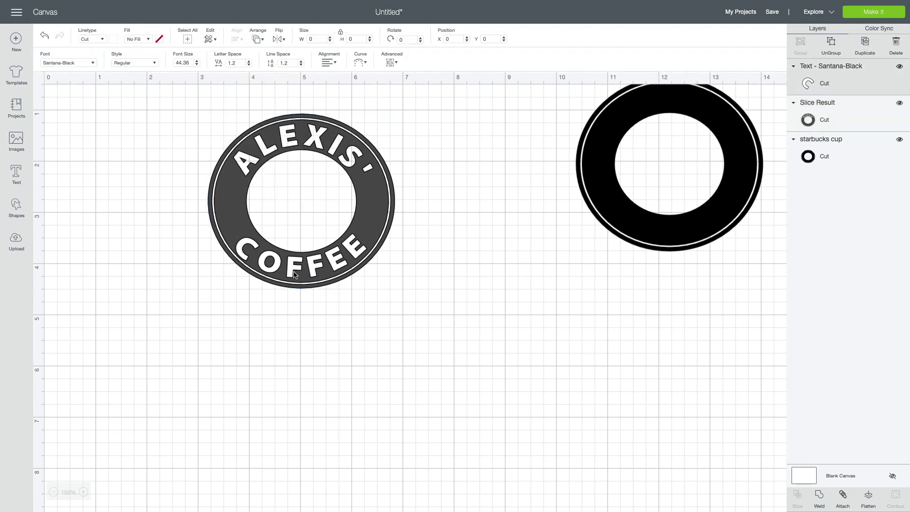
drag(375, 285, 371, 284)
Re-center COFFEE horizontally on the ring at 2.528 by 0.85 inches.
click(285, 267)
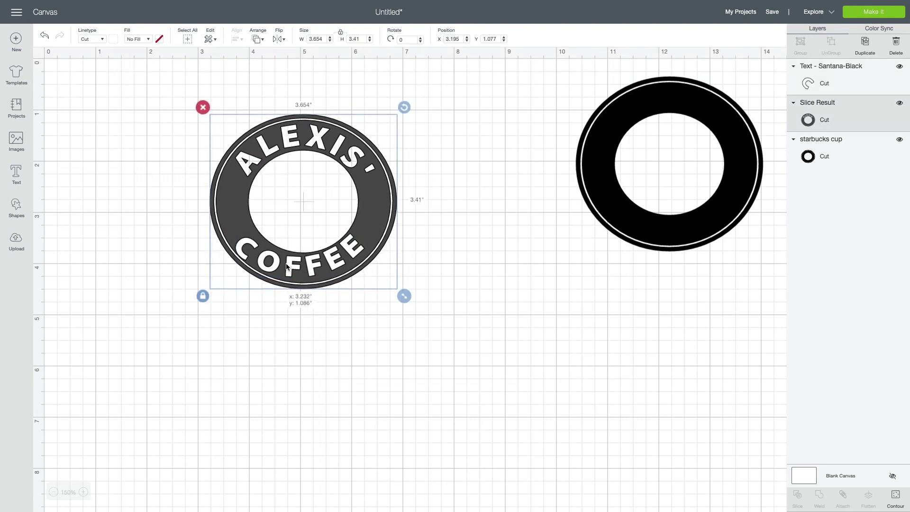
click(337, 264)
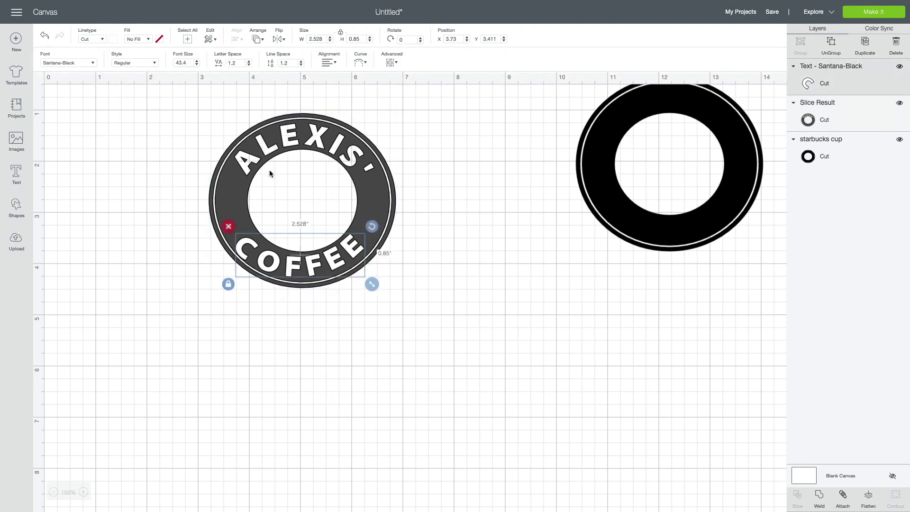
shift+click(253, 191)
click(238, 39)
click(253, 77)
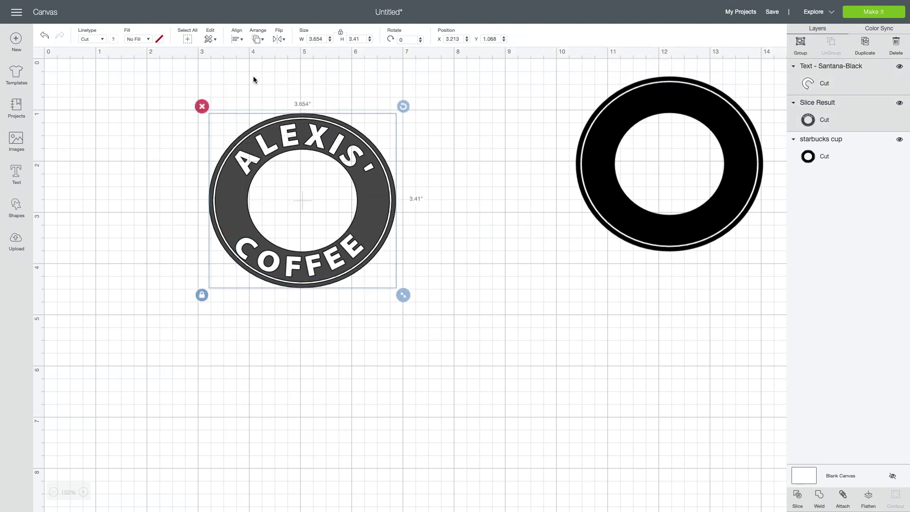
click(292, 340)
Slice the COFFEE text out of the grey ring.
click(298, 269)
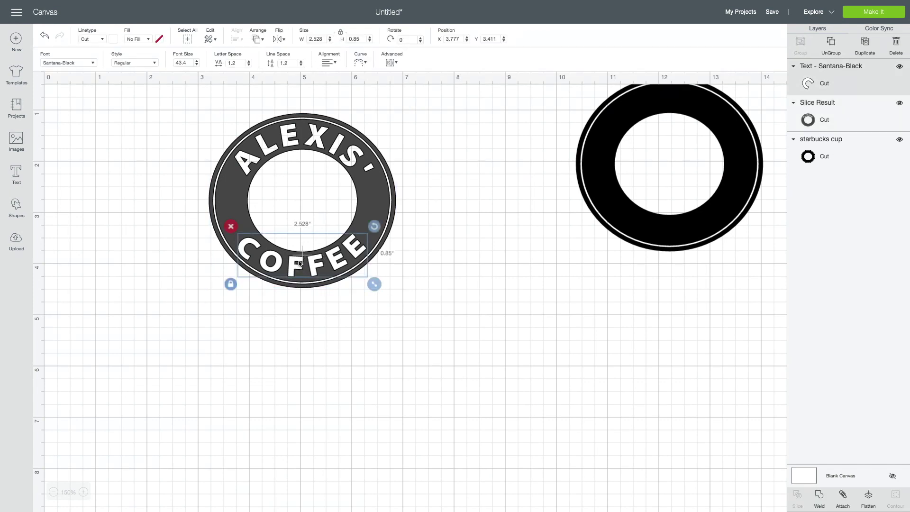
shift+click(372, 194)
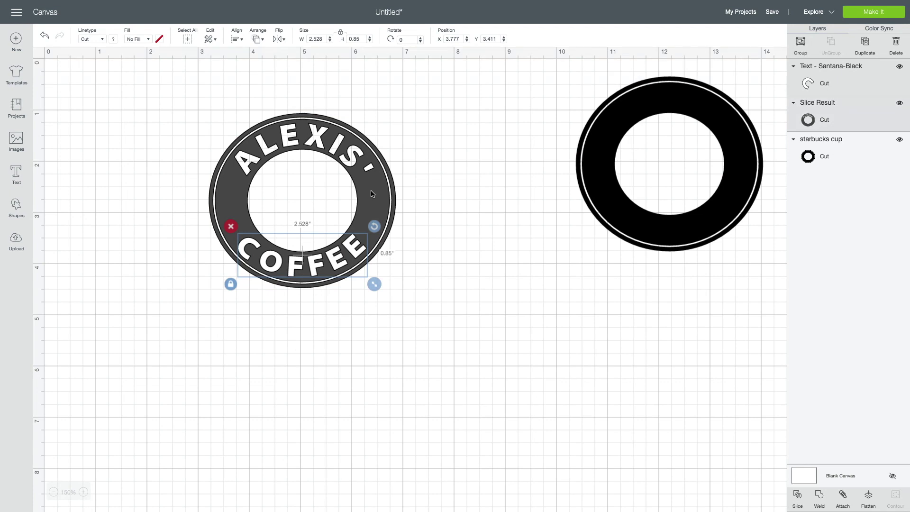
click(798, 496)
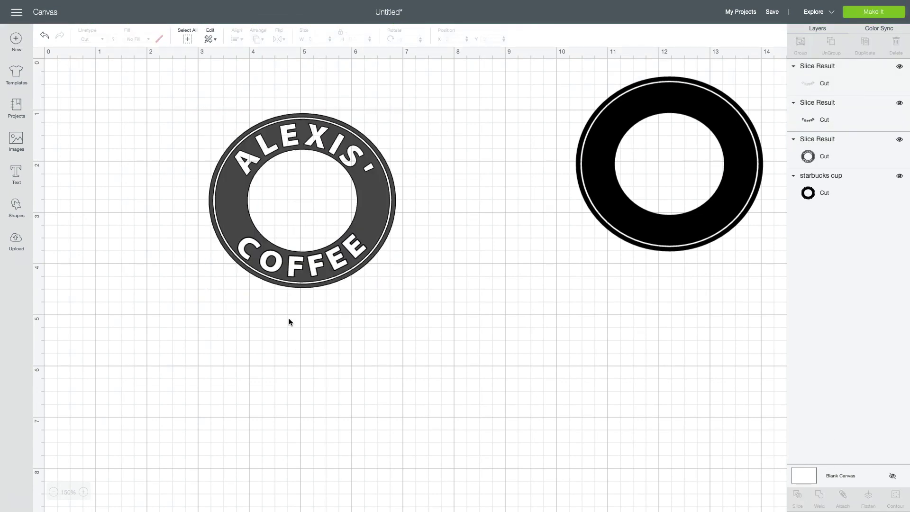
Remove the leftover COFFEE piece and move the ring back into position.
drag(294, 268, 358, 292)
key(ctrl+z)
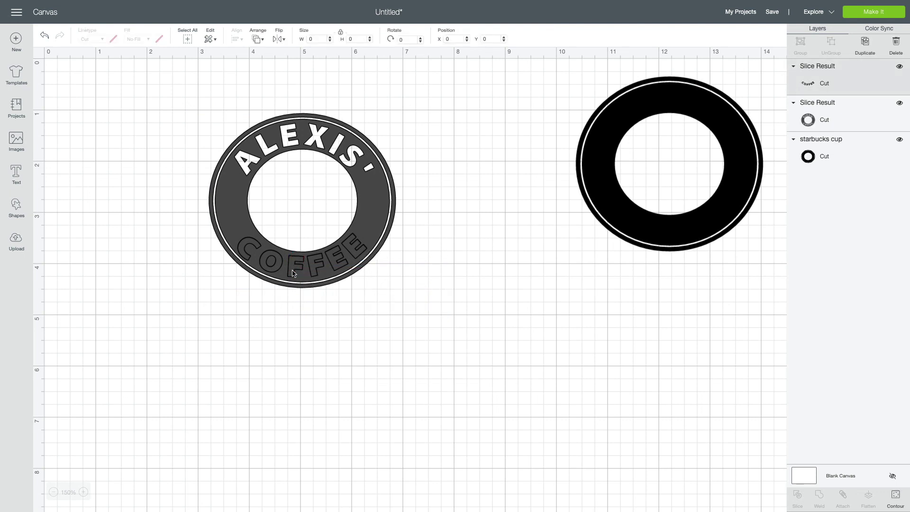
key(ctrl+y)
click(294, 256)
drag(294, 258, 130, 305)
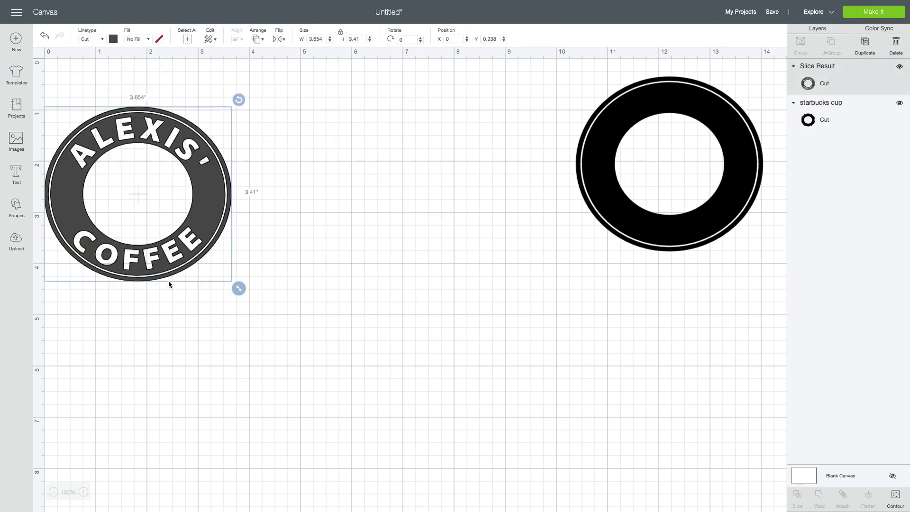
drag(176, 258, 256, 292)
click(387, 365)
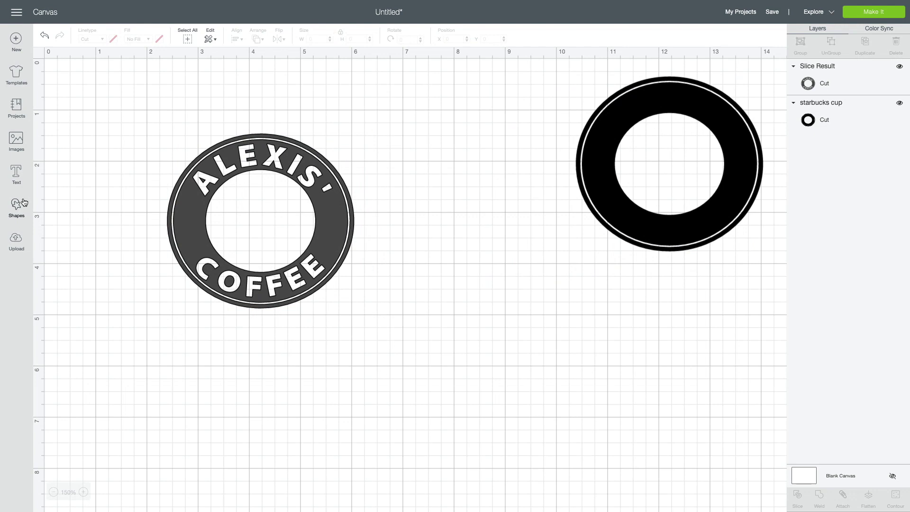
Add a white star and shrink it to 0.345 by 0.328 inches on the ring's left.
click(17, 212)
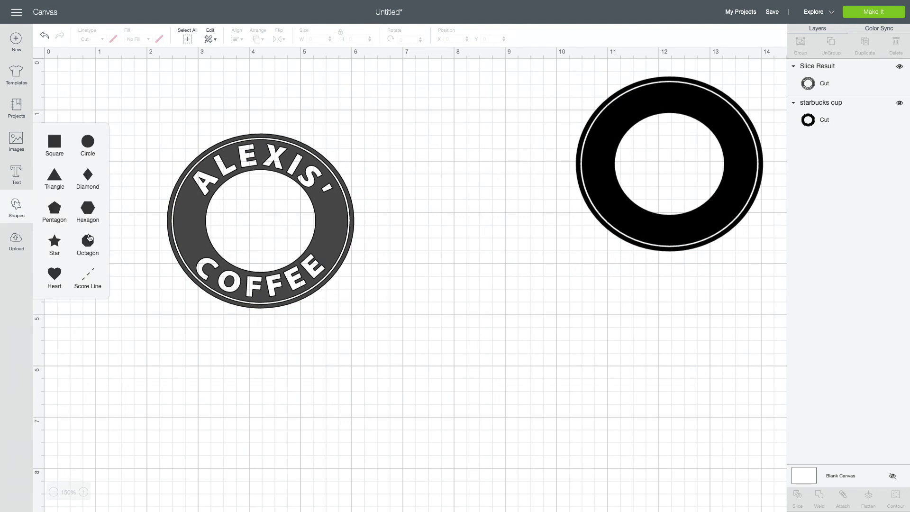
click(61, 244)
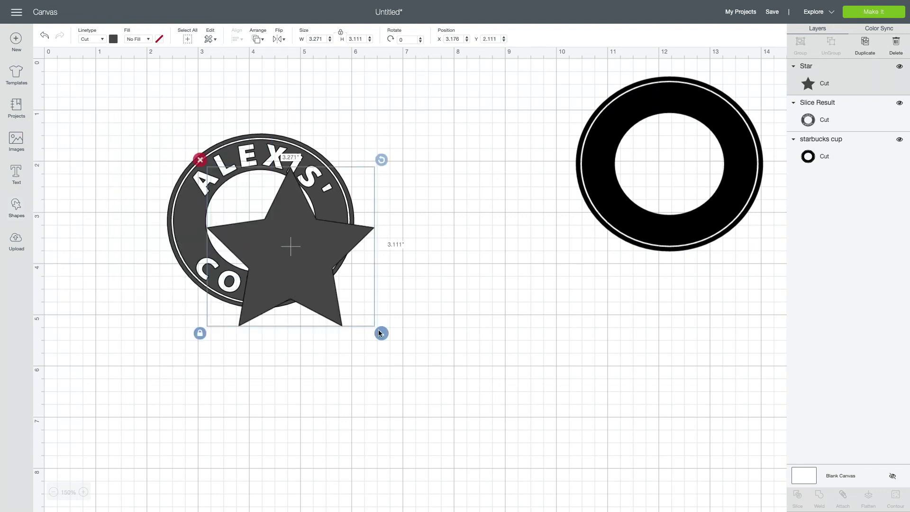
drag(381, 333, 242, 235)
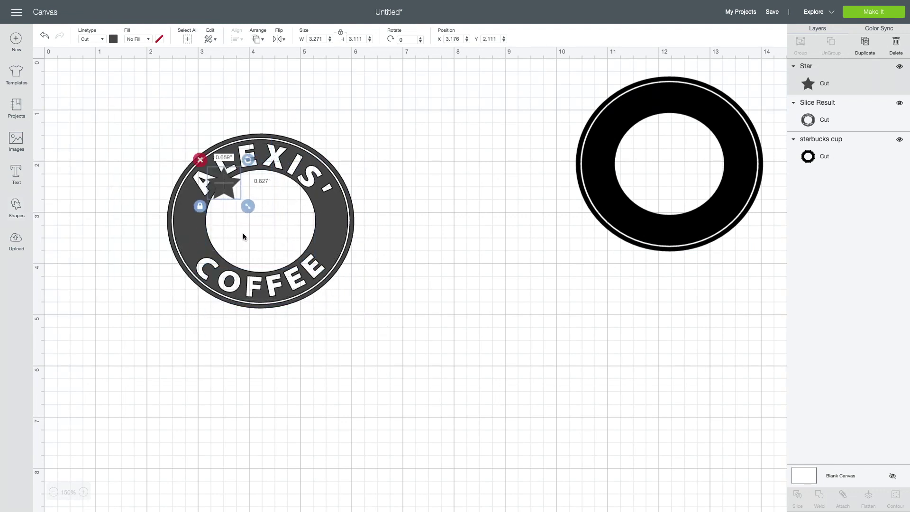
click(109, 39)
click(123, 125)
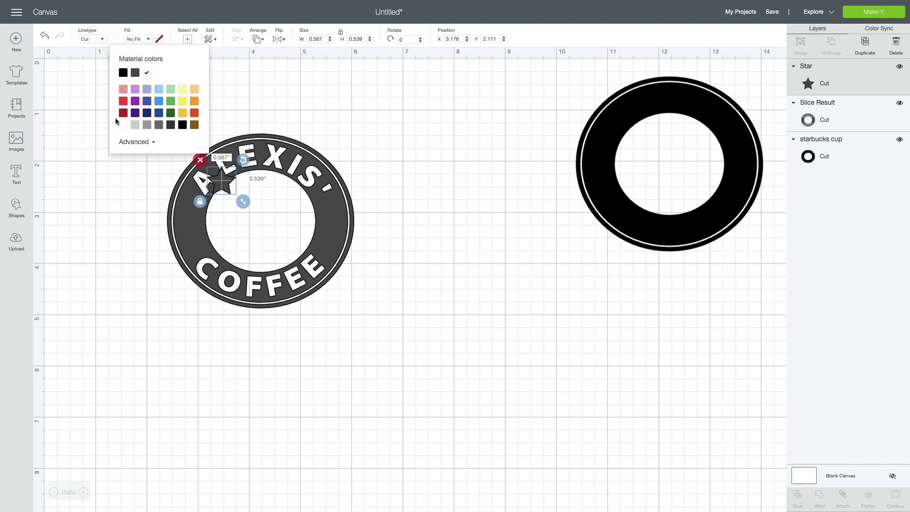
click(271, 217)
click(225, 185)
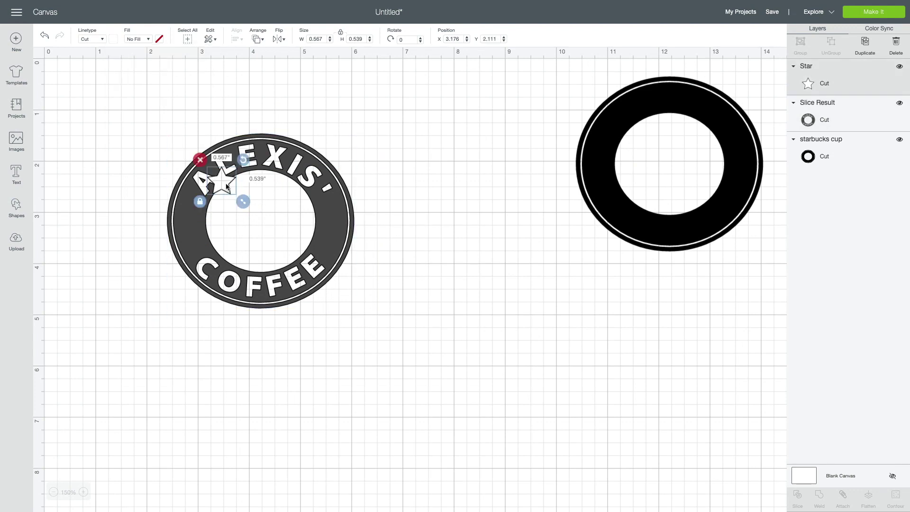
drag(226, 186, 189, 228)
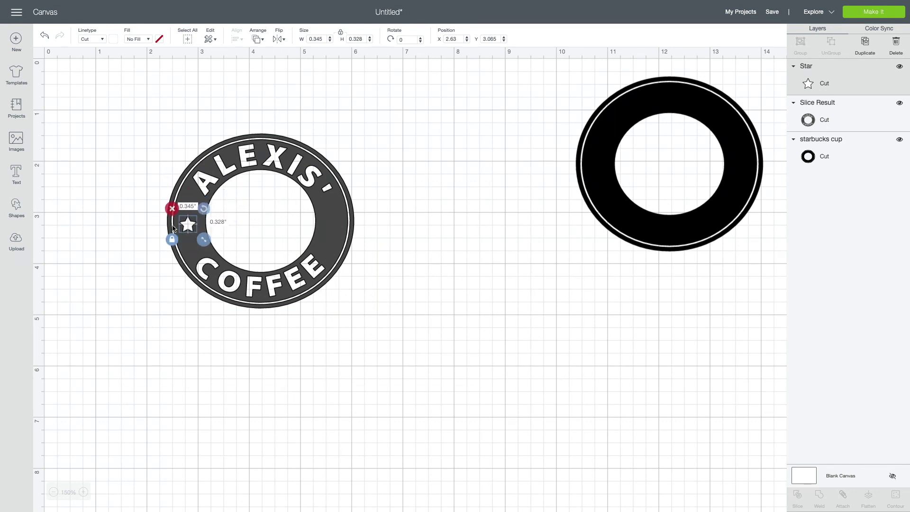
Duplicate the star and move the copy to the ring's right side.
key(ctrl+d)
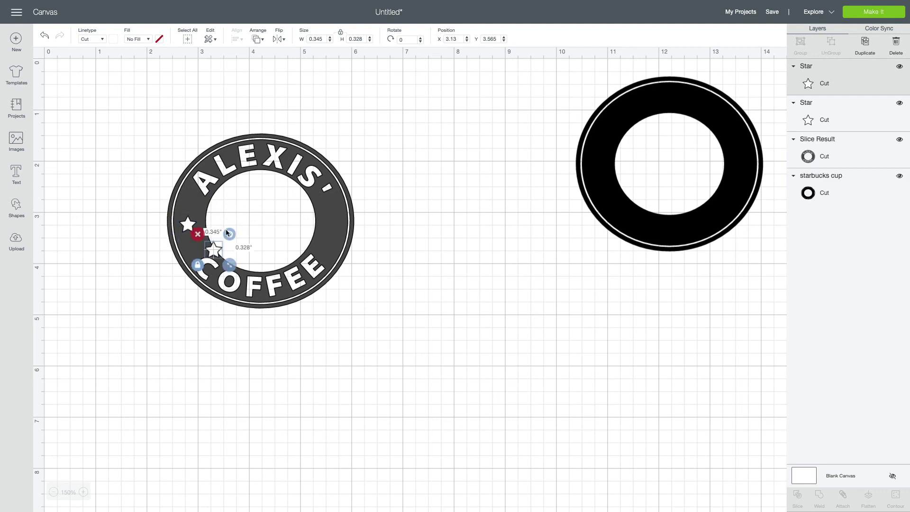
drag(217, 248, 338, 223)
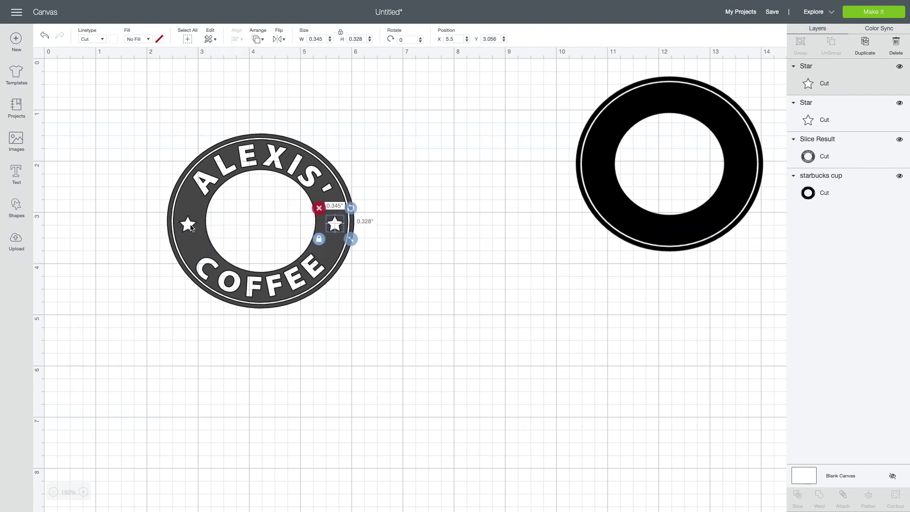
shift+click(192, 228)
shift+click(239, 169)
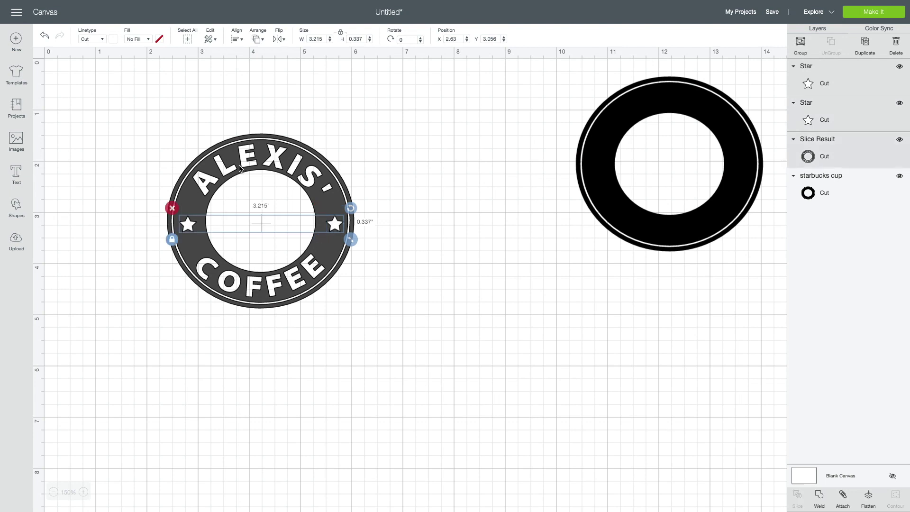
click(408, 243)
scroll(187, 229, right, 1)
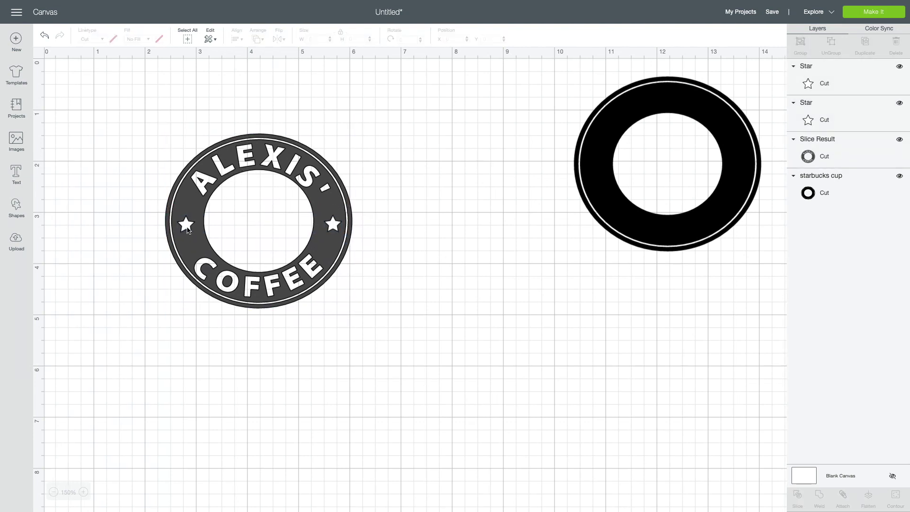
Align the two stars so they are centred vertically.
click(186, 227)
shift+click(328, 229)
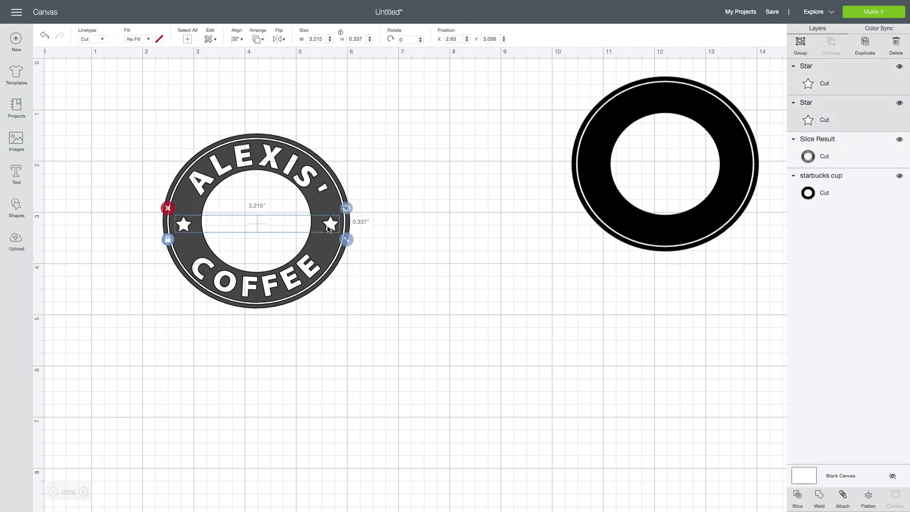
click(239, 40)
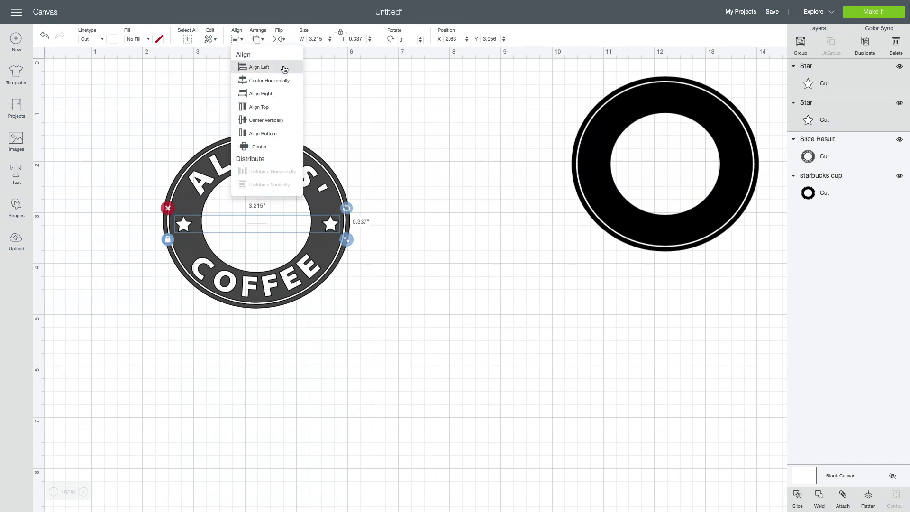
click(273, 120)
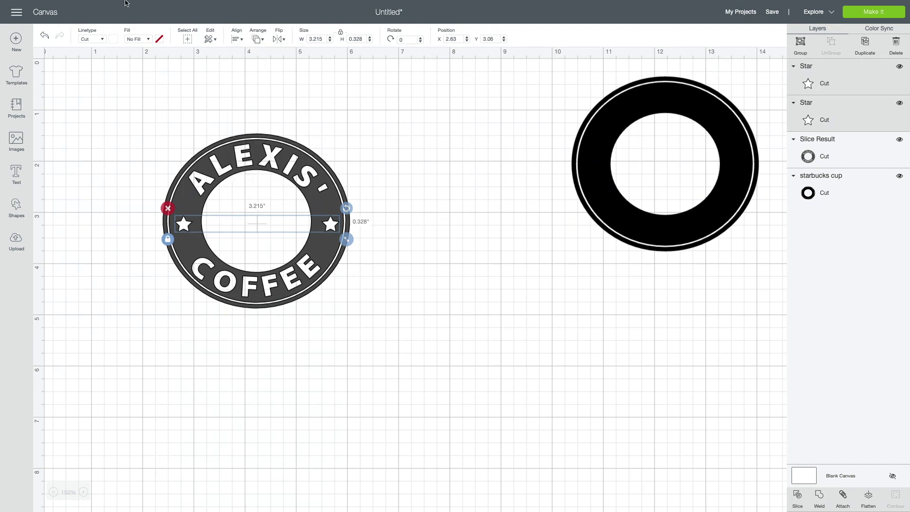
click(382, 266)
Shift the right star slightly left and re-center both stars vertically.
click(331, 228)
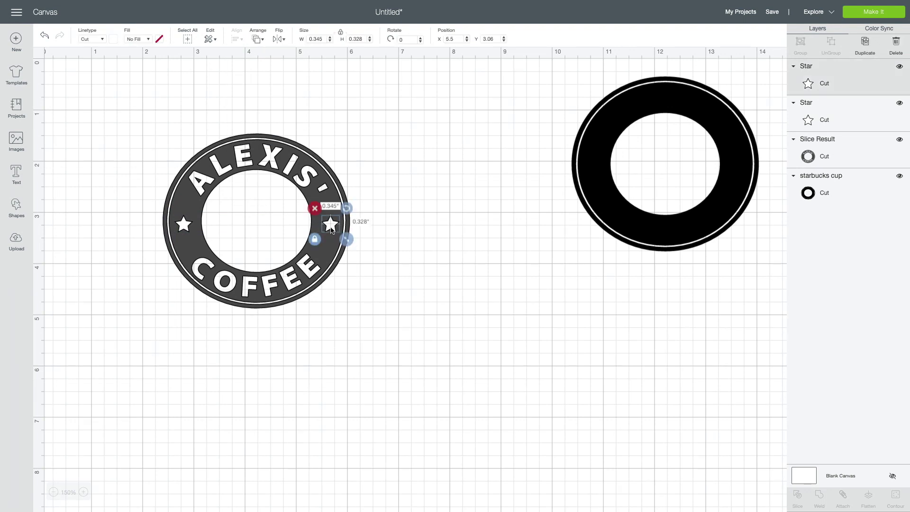
key(Left)
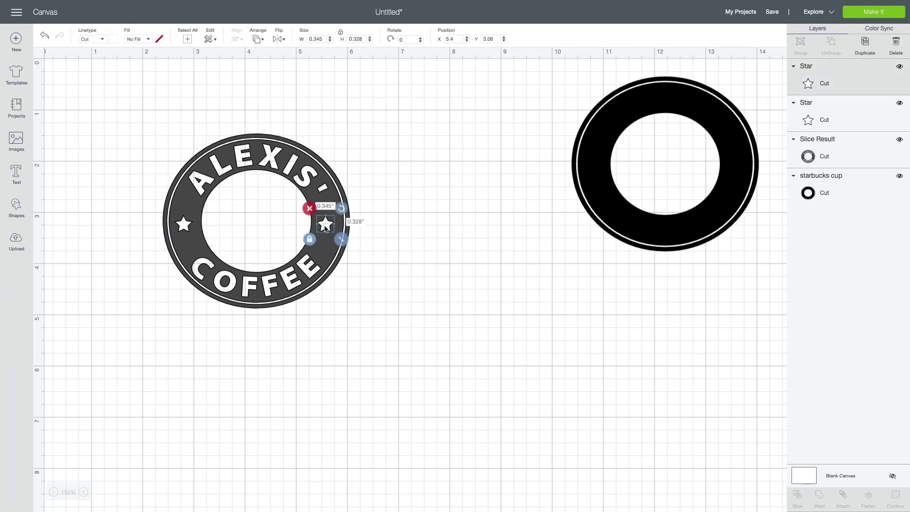
mouse_move(325, 228)
mouse_down()
mouse_move(309, 225)
mouse_move(336, 226)
mouse_move(329, 228)
mouse_up()
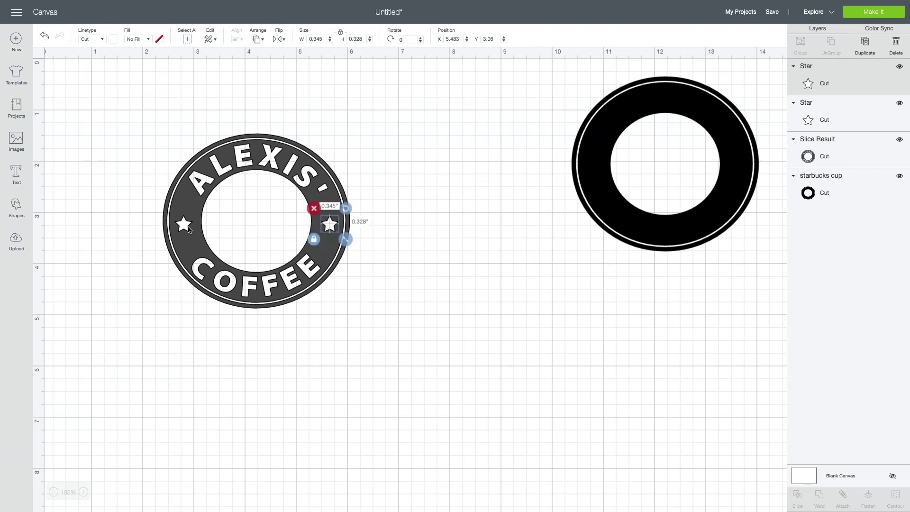
shift+click(188, 228)
click(237, 39)
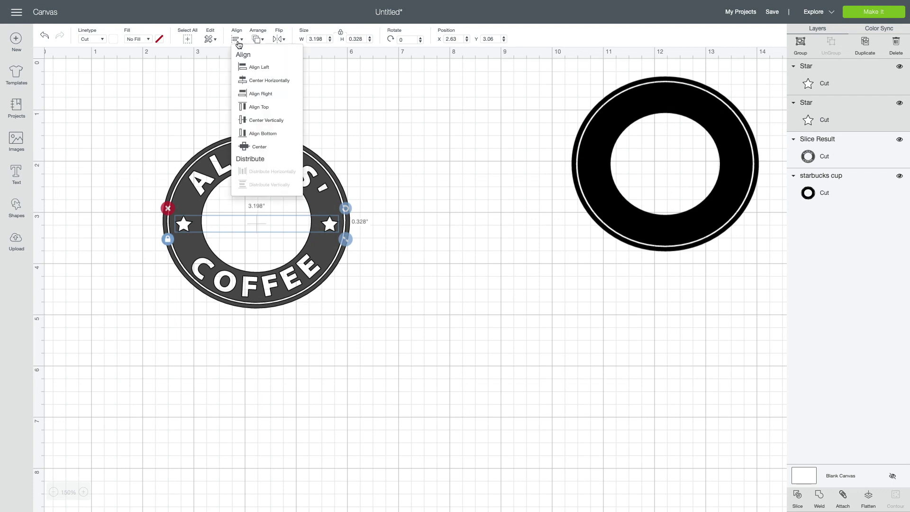
click(273, 123)
click(381, 232)
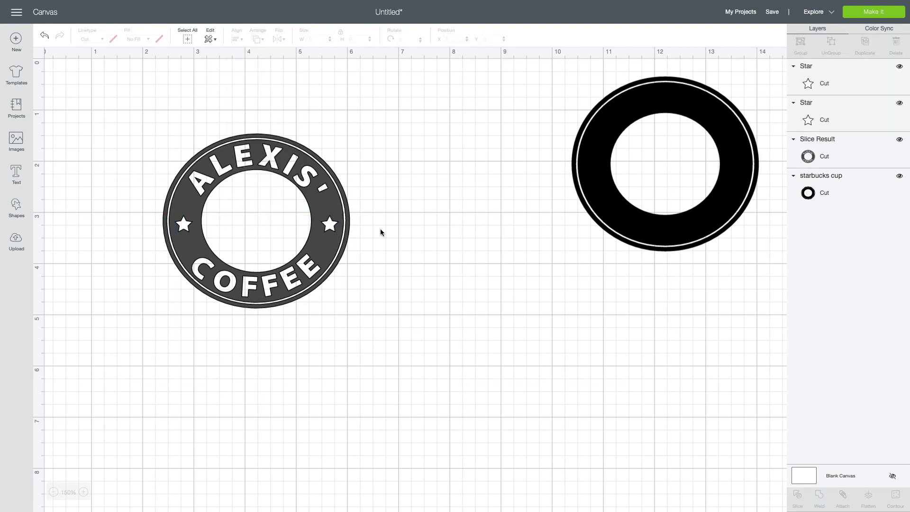
Check each star individually, then select the ALEXIS' COFFEE ring.
click(325, 231)
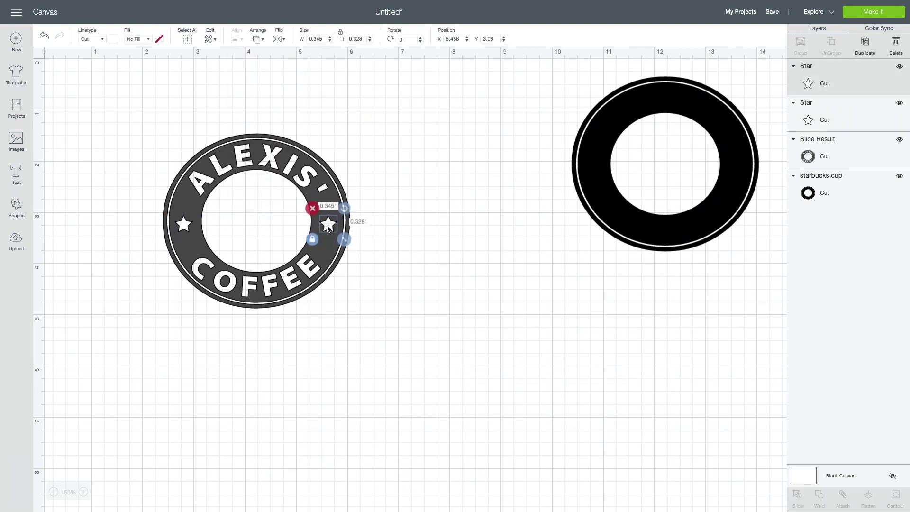
click(388, 237)
click(187, 228)
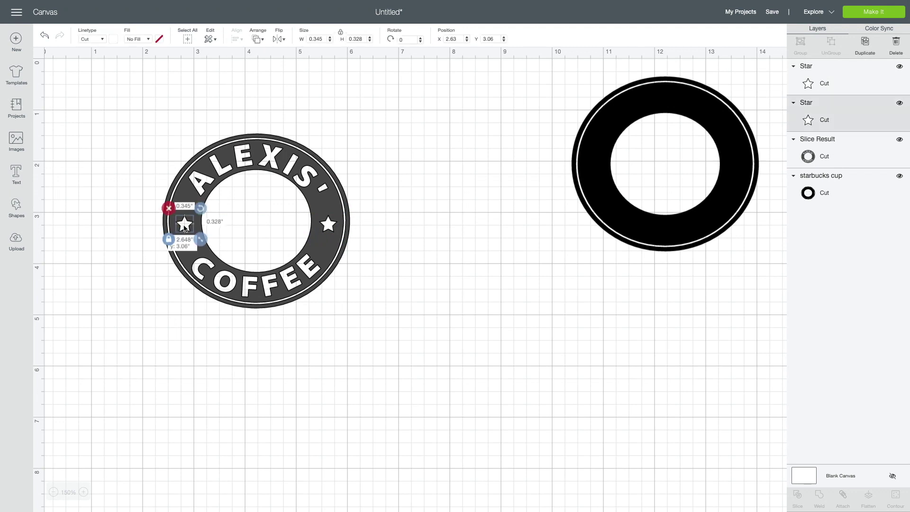
click(141, 227)
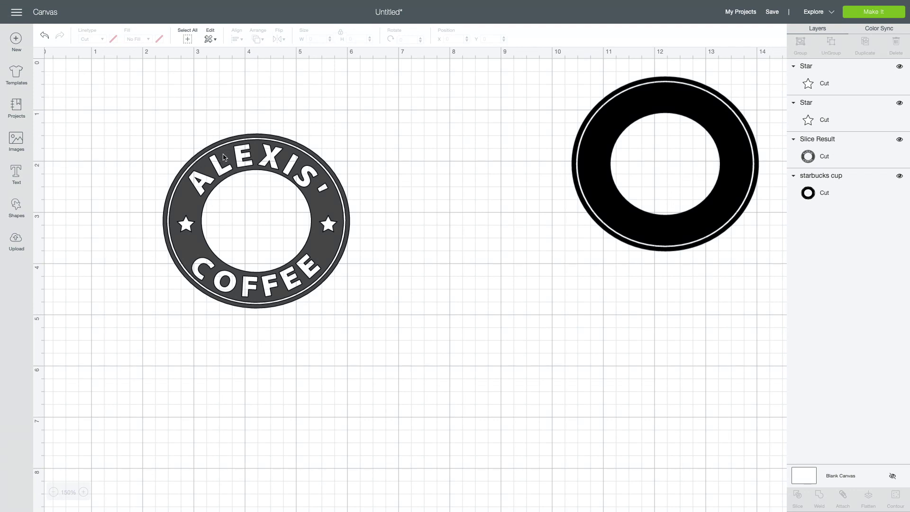
click(225, 157)
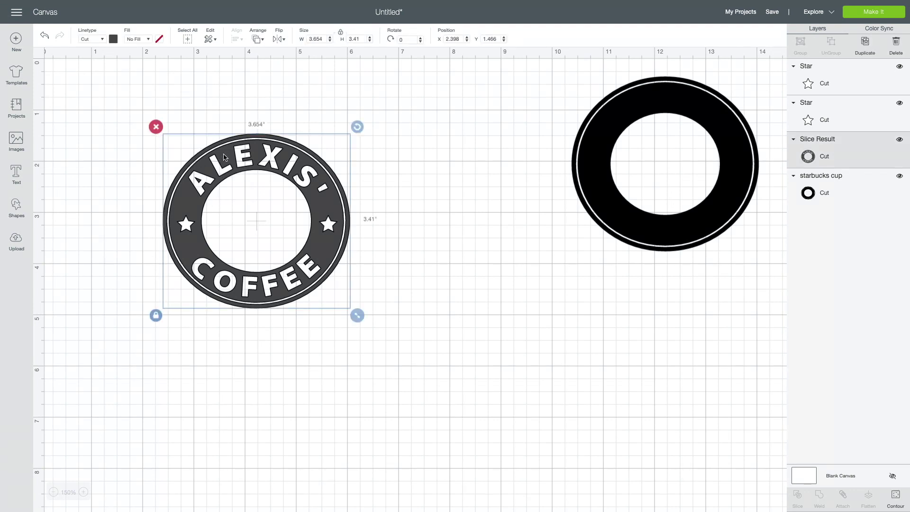
Slice the left star out of the ring and delete its star pieces.
shift+click(187, 228)
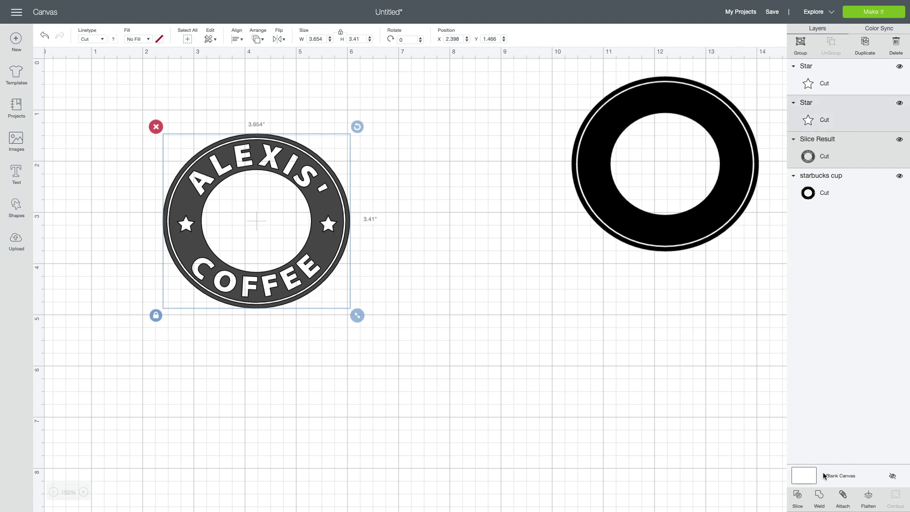
click(798, 496)
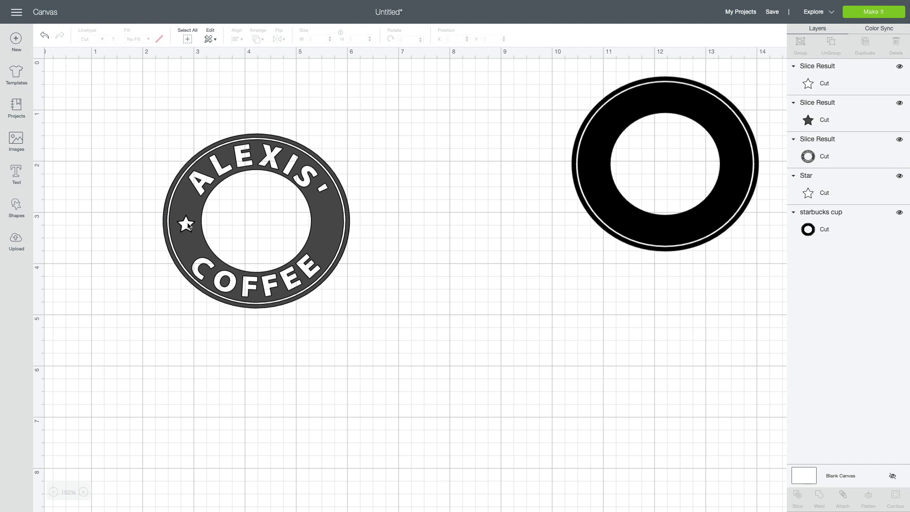
drag(188, 226, 131, 228)
click(112, 210)
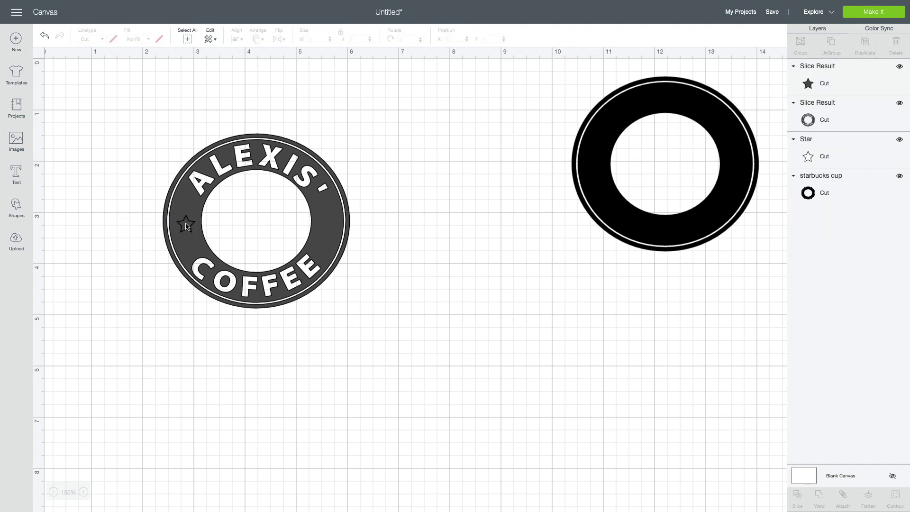
click(182, 225)
click(171, 208)
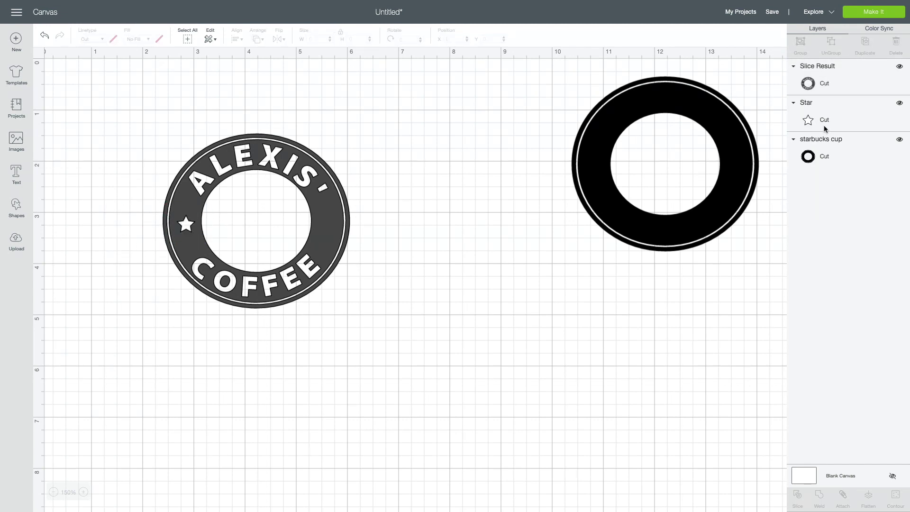
Slice the right star out of the ring and delete both leftover star pieces.
drag(824, 125, 830, 69)
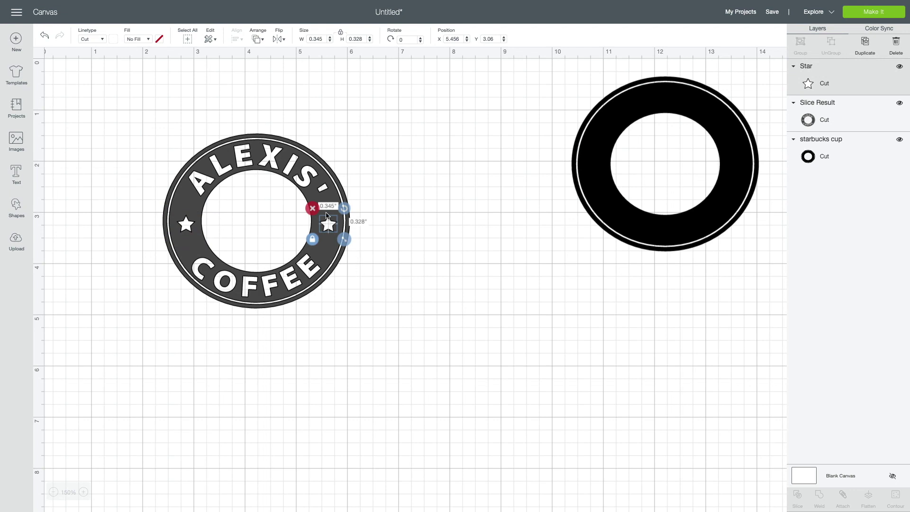
shift+click(314, 184)
click(798, 498)
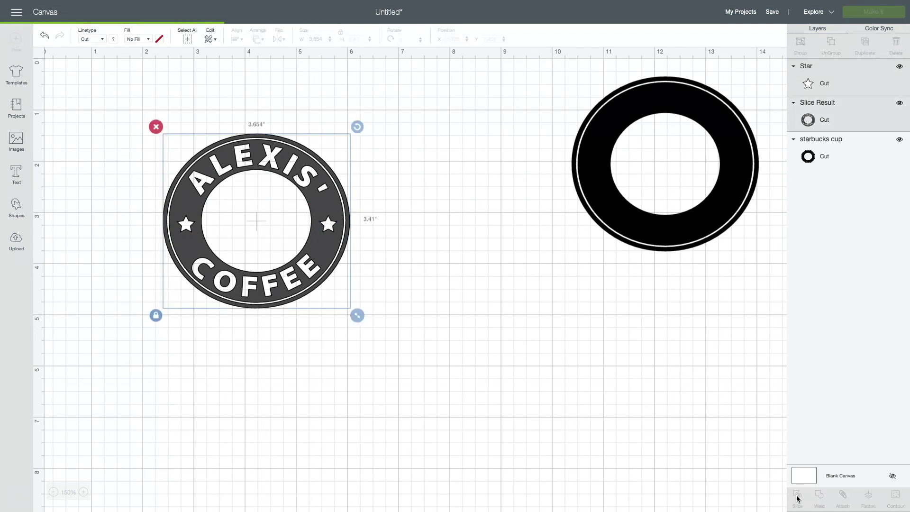
click(330, 226)
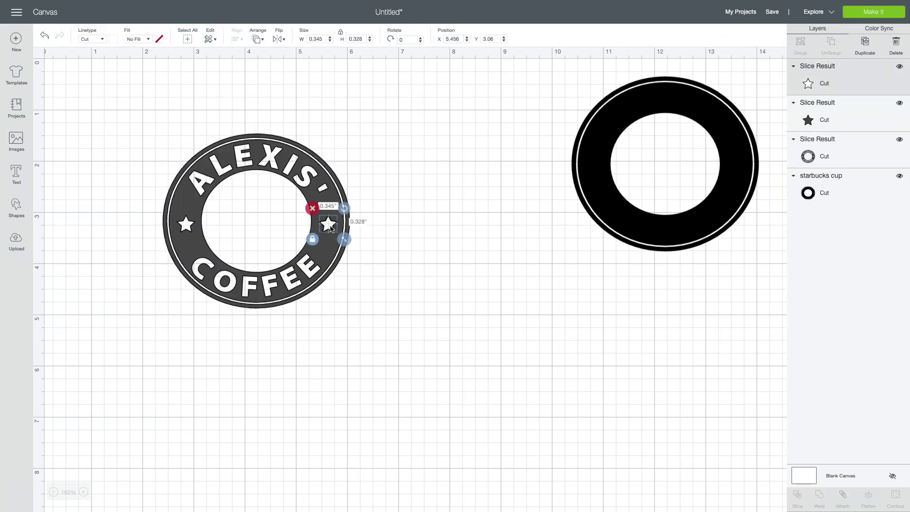
click(312, 209)
click(327, 227)
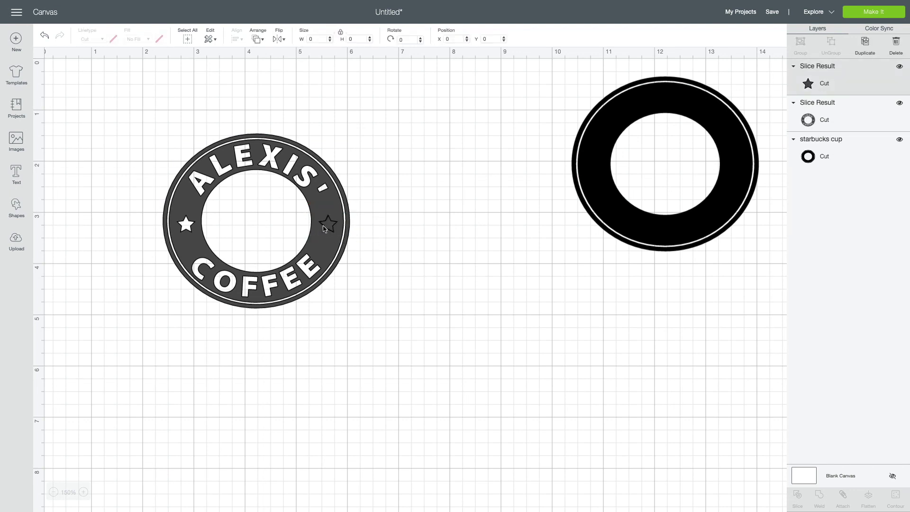
click(311, 210)
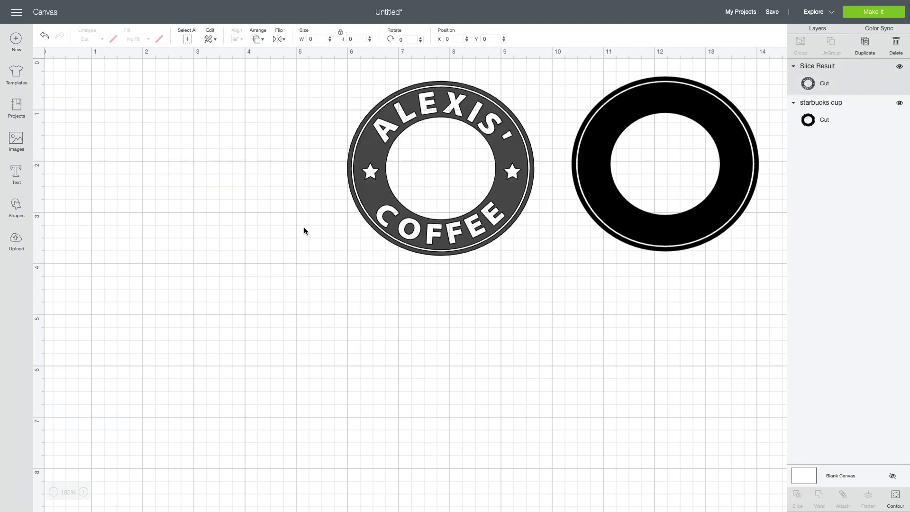